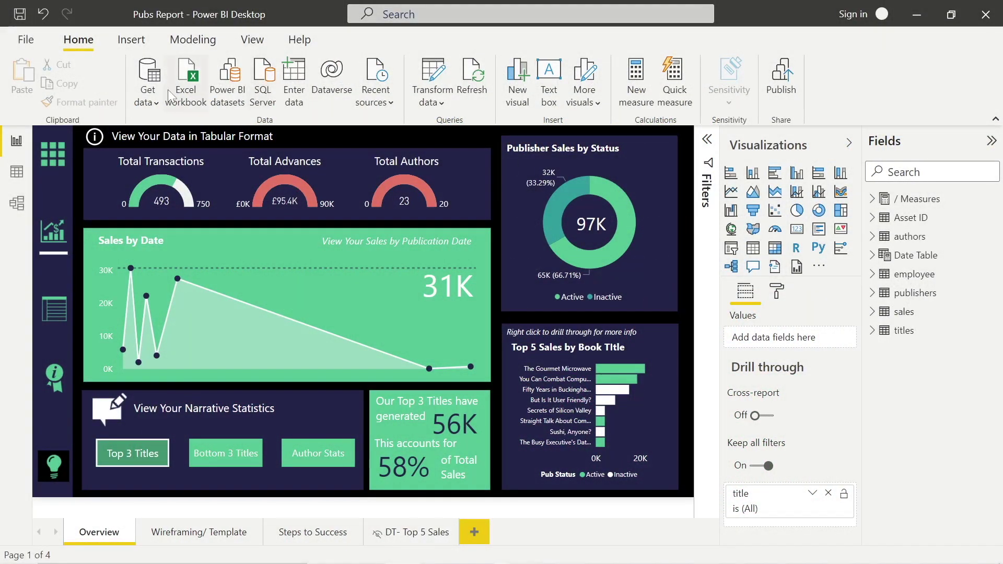
Create a blank query from Get data so an empty Query1 opens in Power Query Editor
left_click(153, 102)
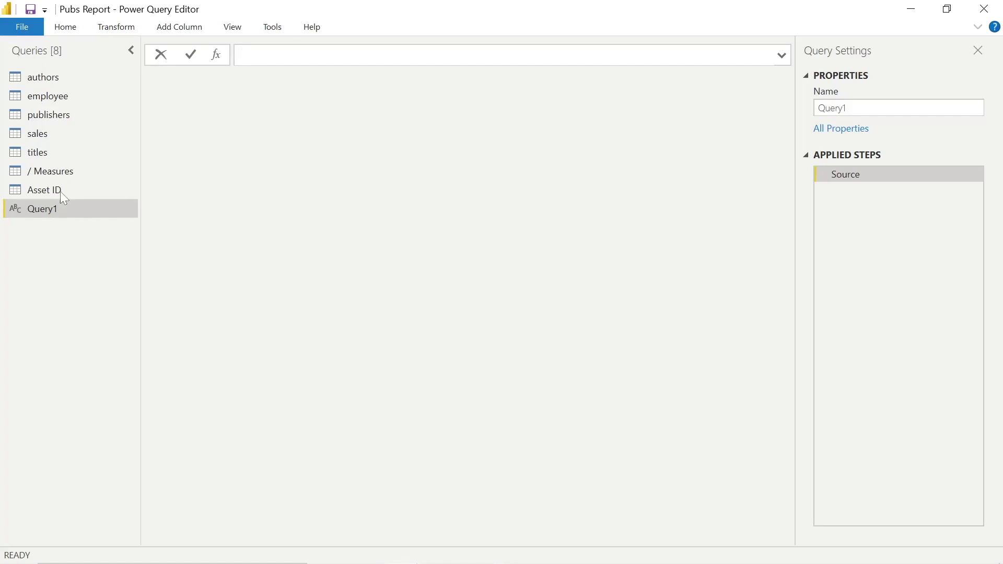
Rename Query1 to 'Last Refreshed Column'
double_click(57, 215)
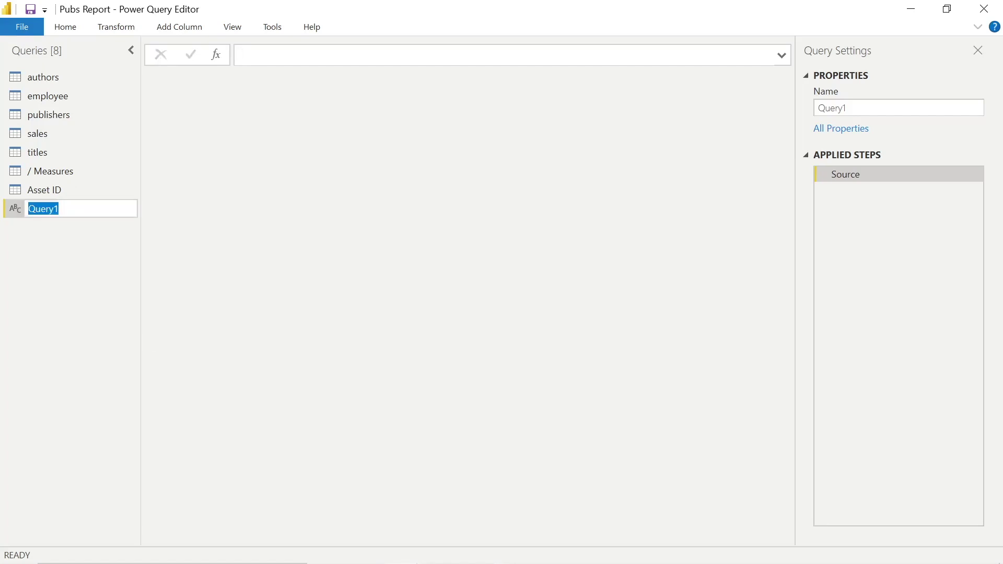
key("BackSpace")
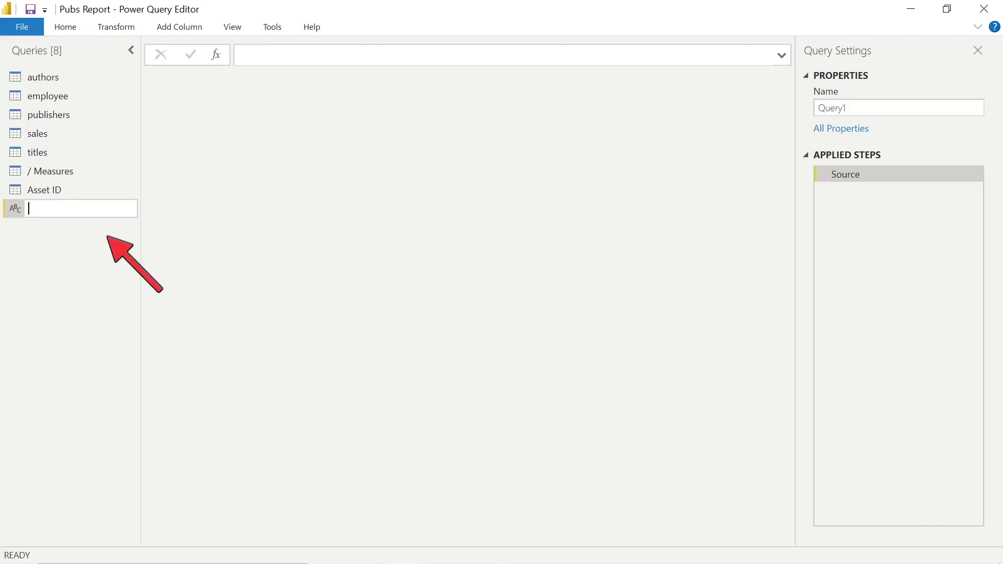
type("Last Refreshed Column")
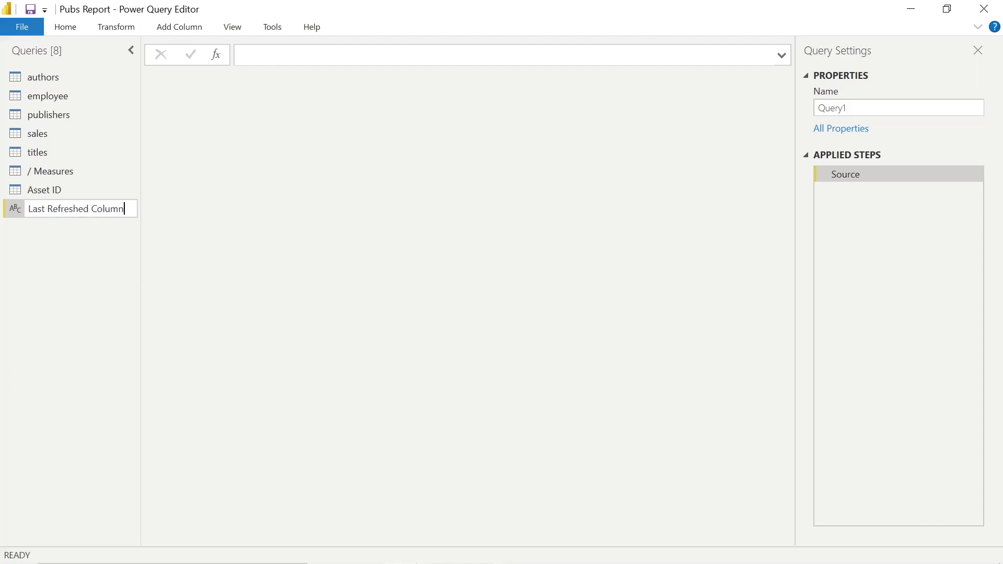
key("Return")
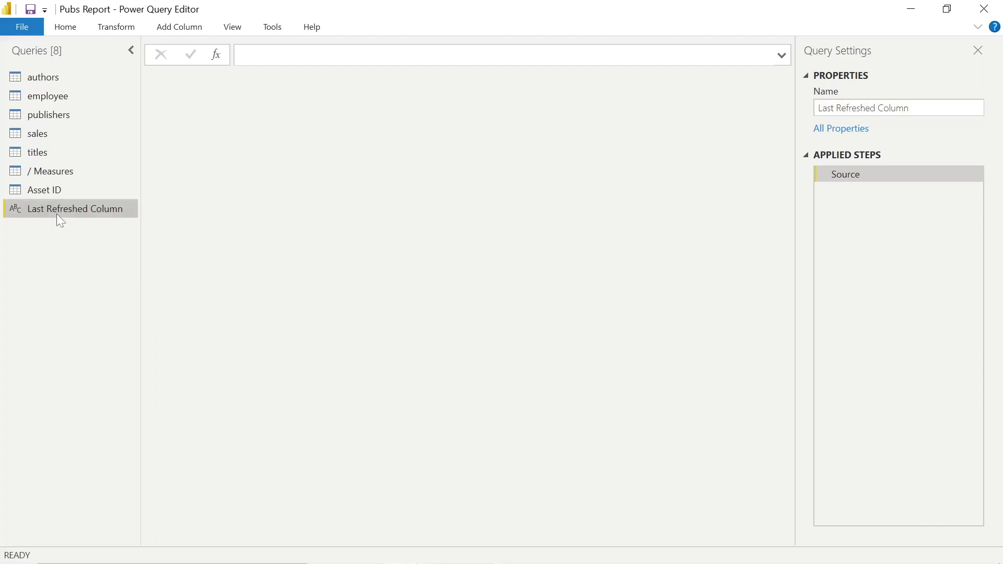
left_click(68, 30)
Set Source to #table(type table[Date Last Refreshed = datetime], {{DateTime.LocalNow()}}) in the Advanced Editor
left_click(344, 64)
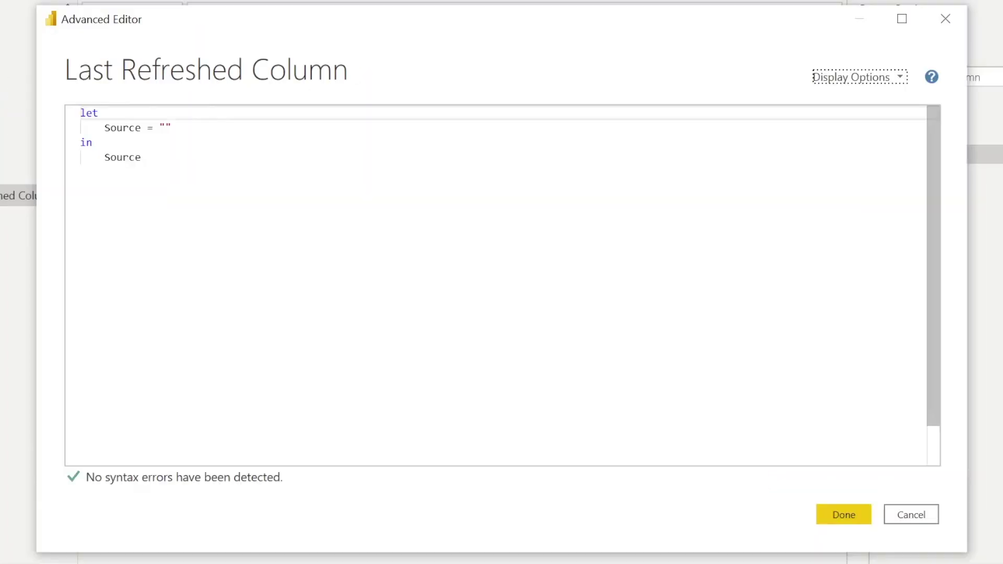
left_click(220, 151)
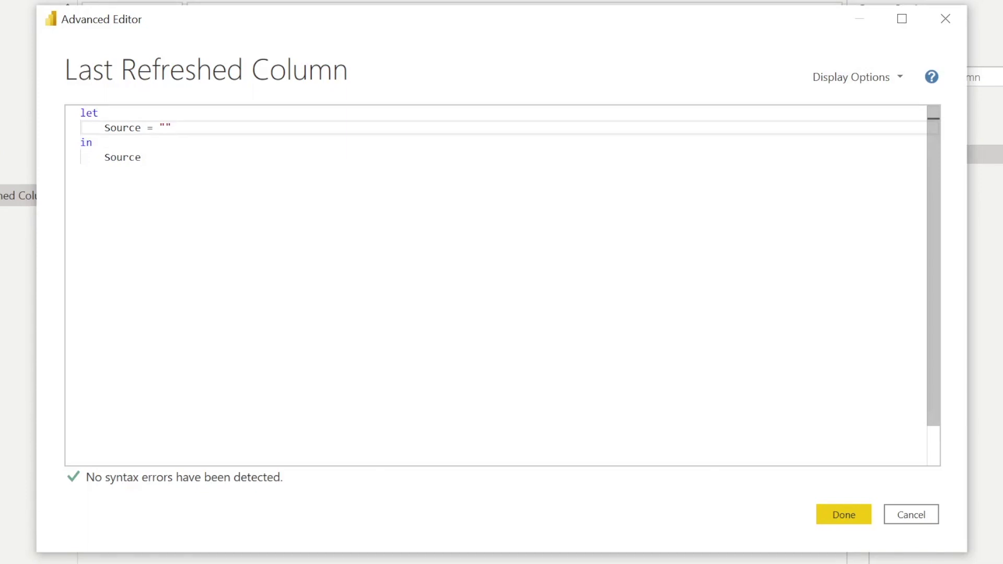
key("BackSpace")
key("BackSpace")
type("#tab")
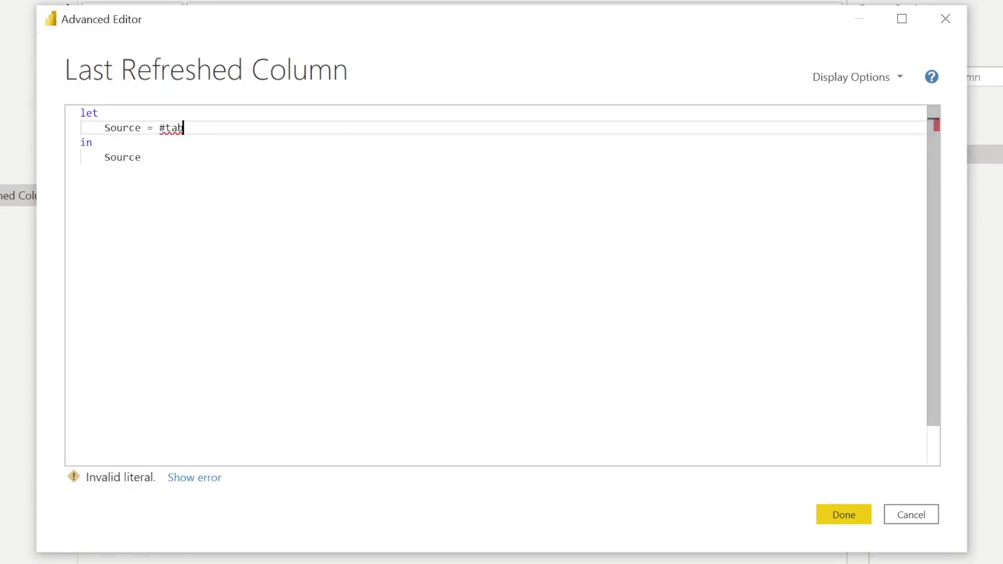
type("le(type table")
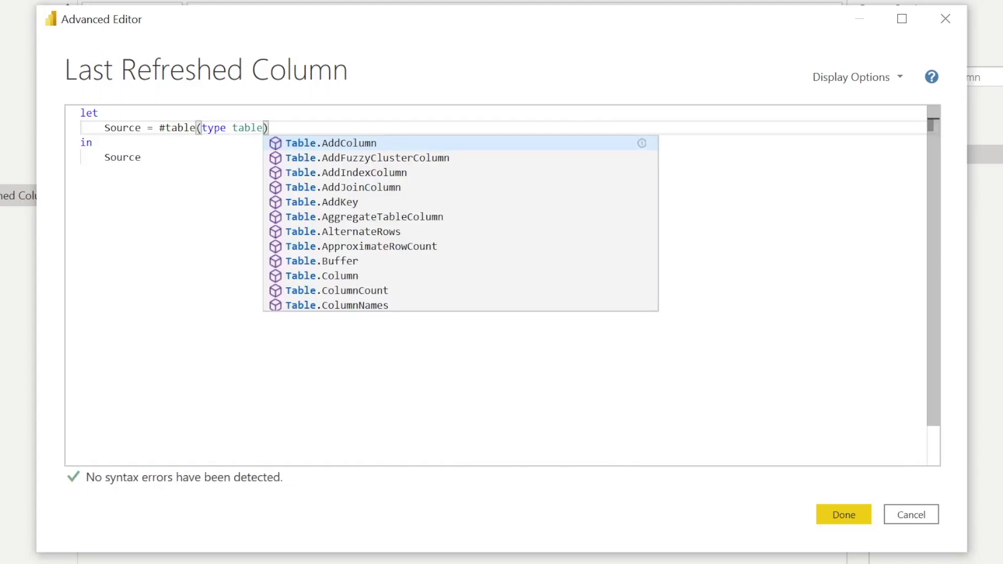
type("[")
type("Date Last")
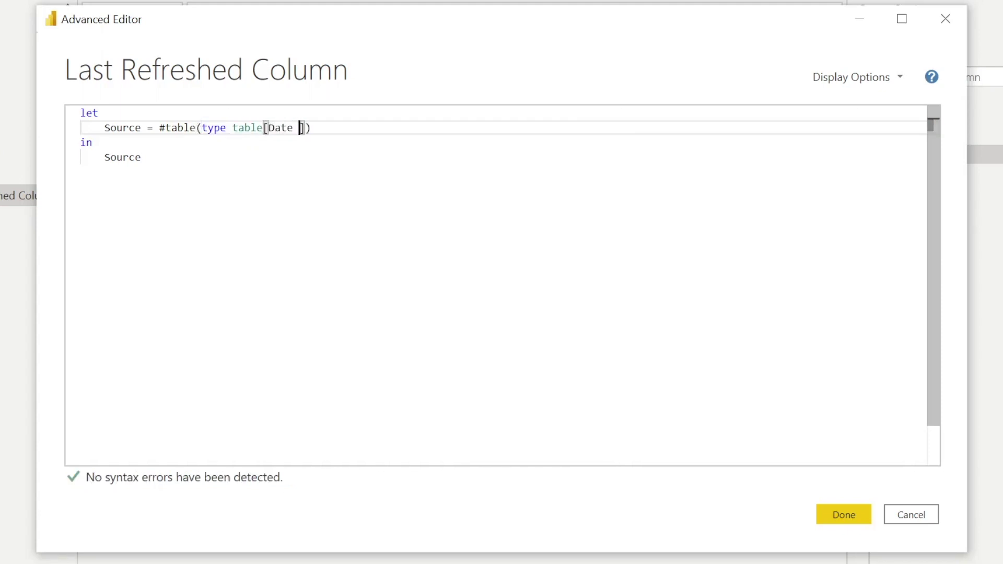
type(" Refreshed = ")
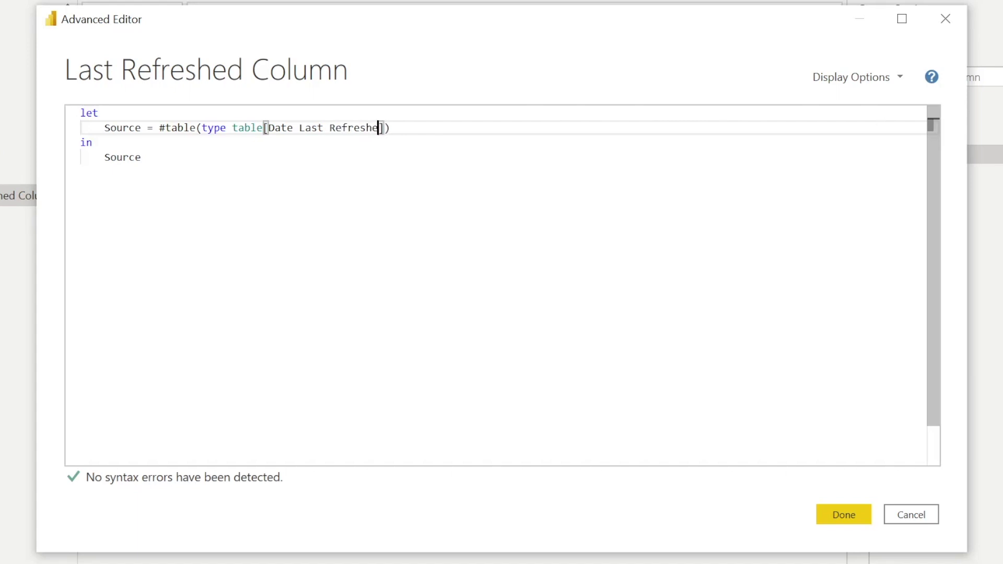
type("datetime")
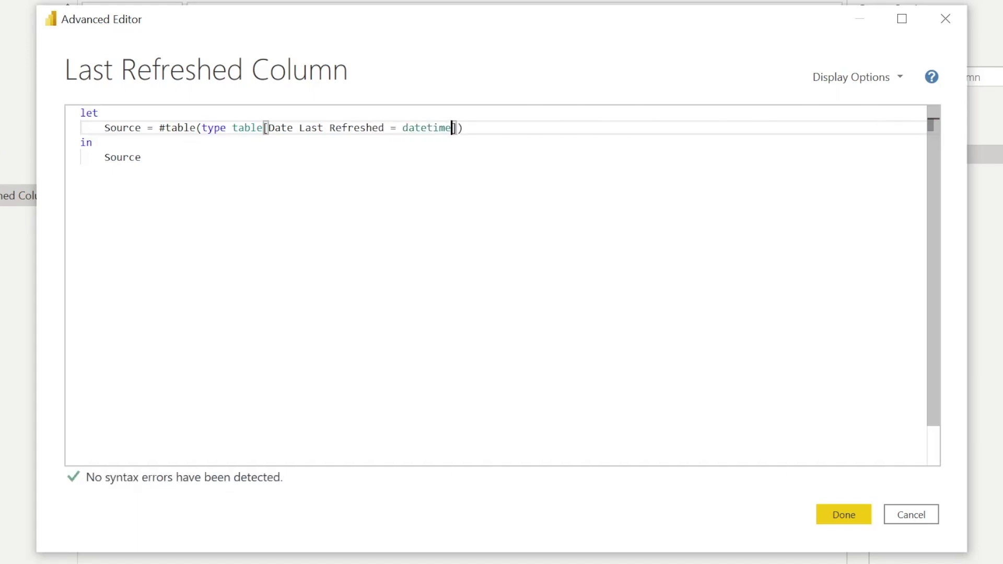
key("Right")
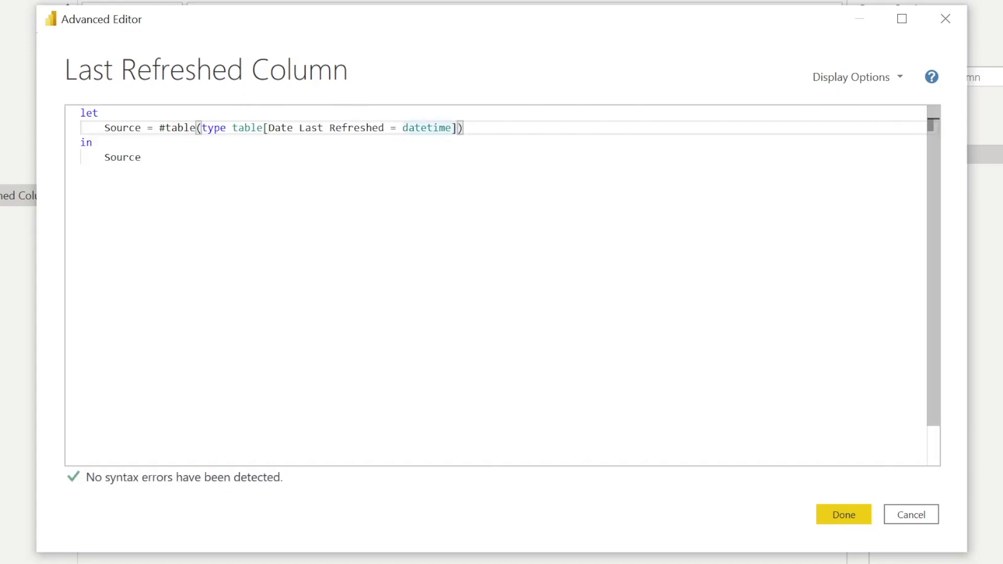
type(", ")
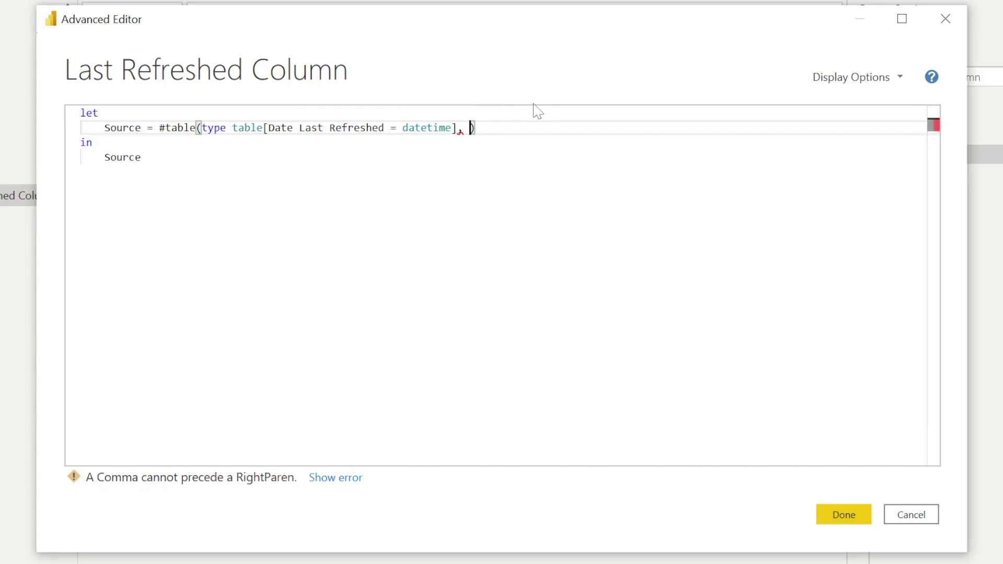
type("{")
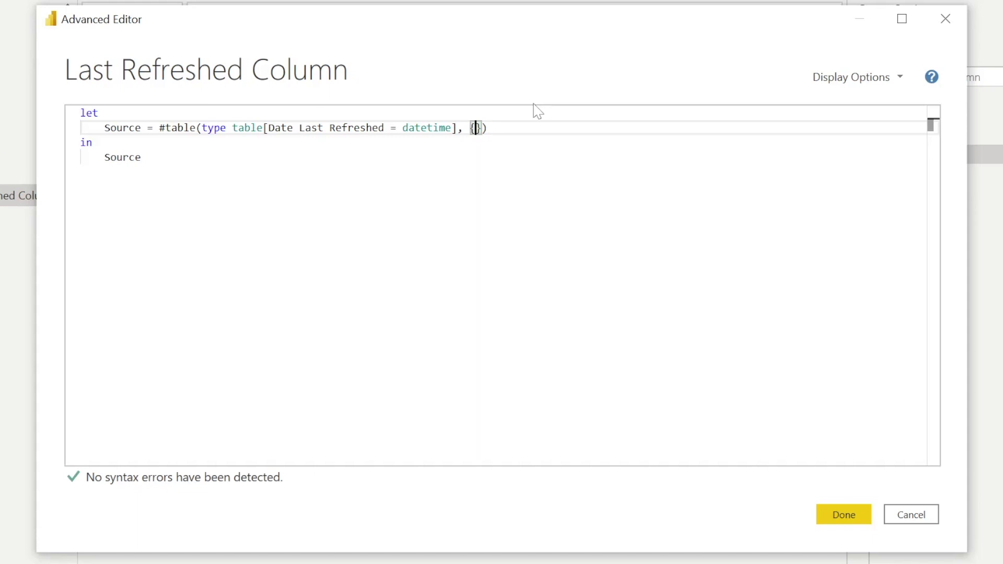
type("{")
type("DateTime.Loc")
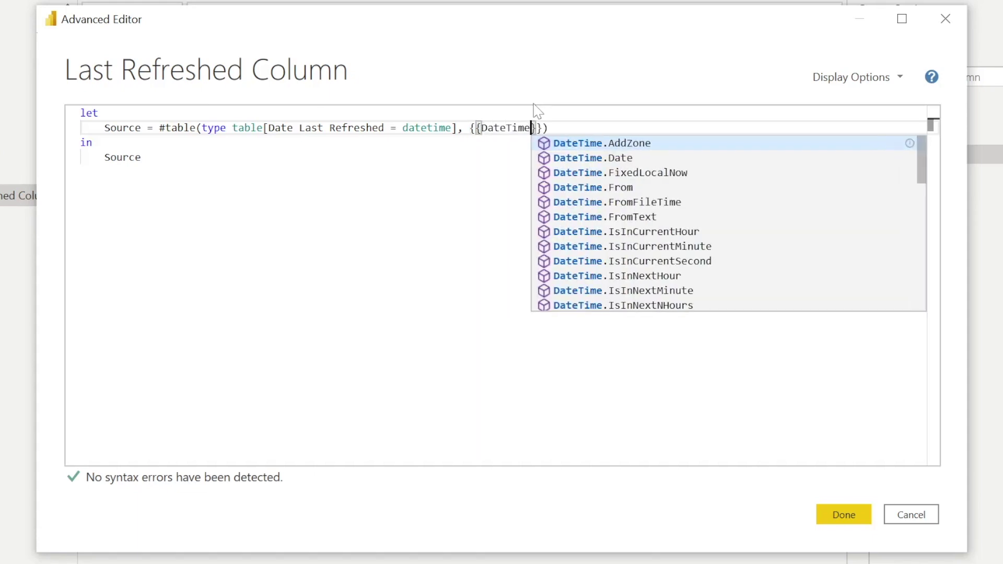
type("alNow")
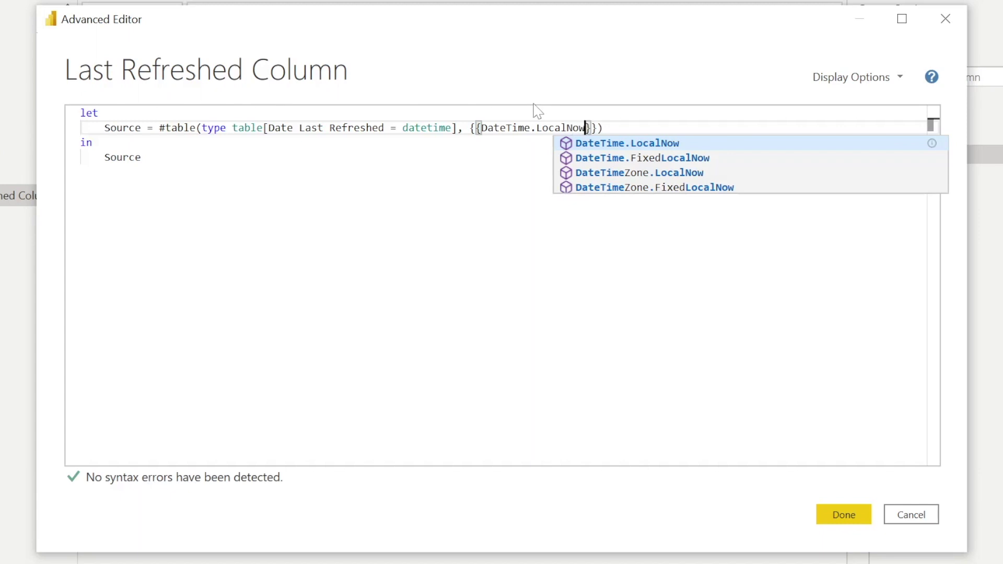
type("(")
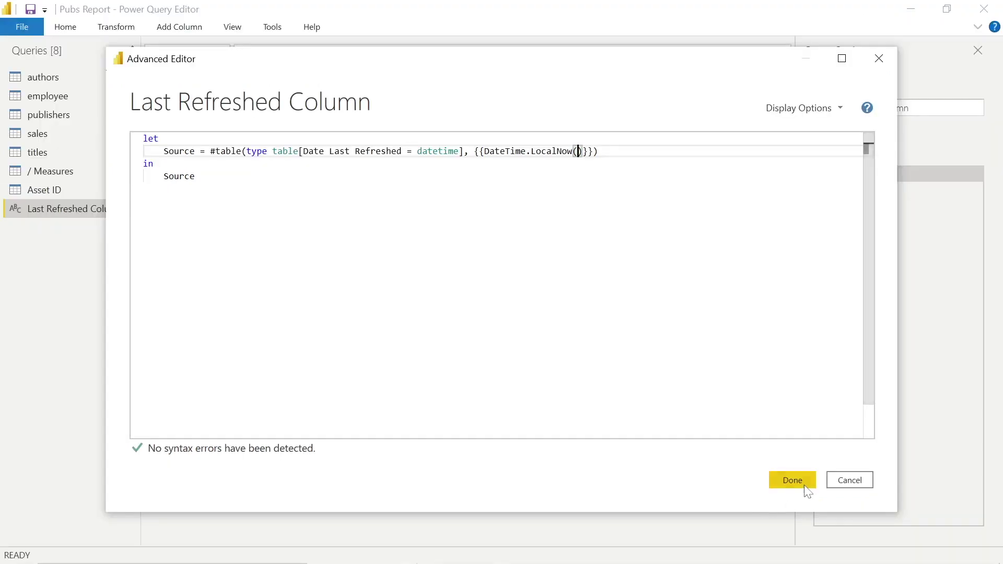
left_click(860, 517)
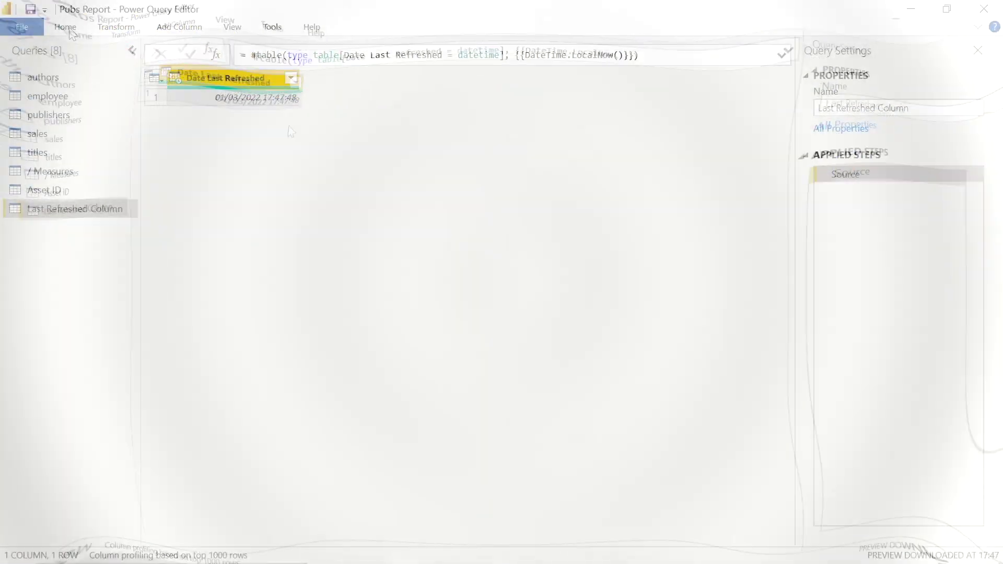
Close & Apply to load the Last Refreshed Column table into the report
left_click(65, 28)
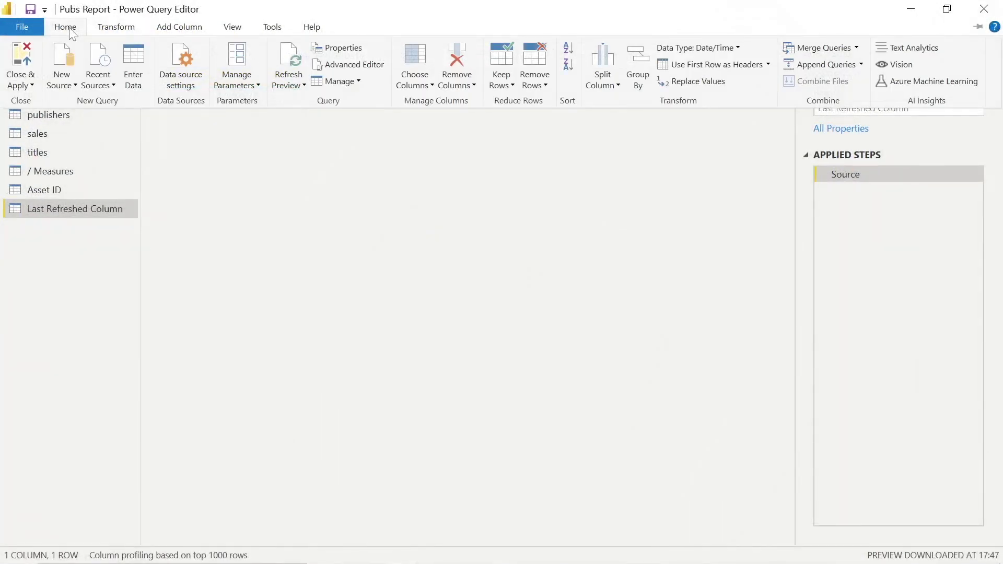
left_click(33, 85)
left_click(53, 101)
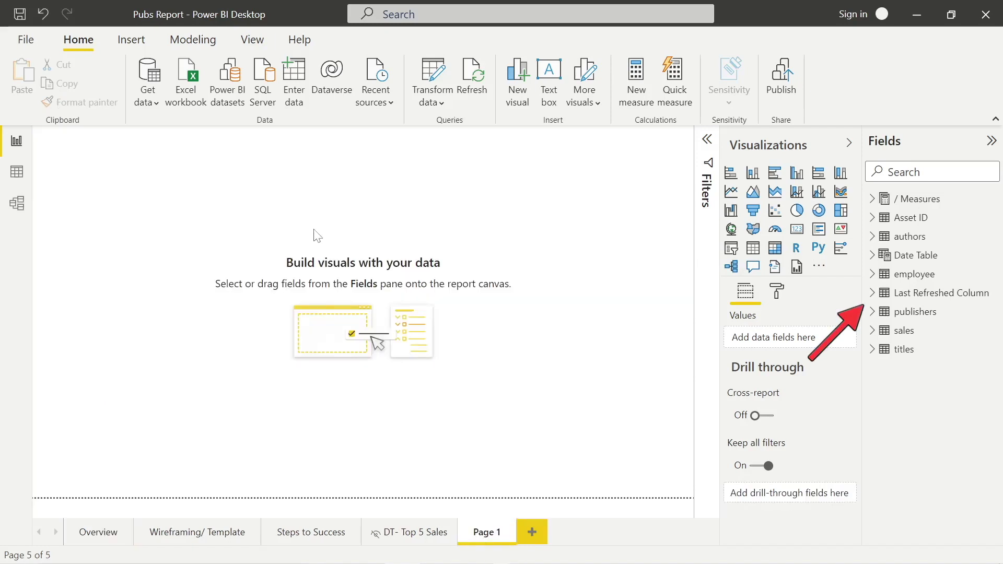
Rename the Page 1 tab to 'Last Refreshed'
double_click(495, 532)
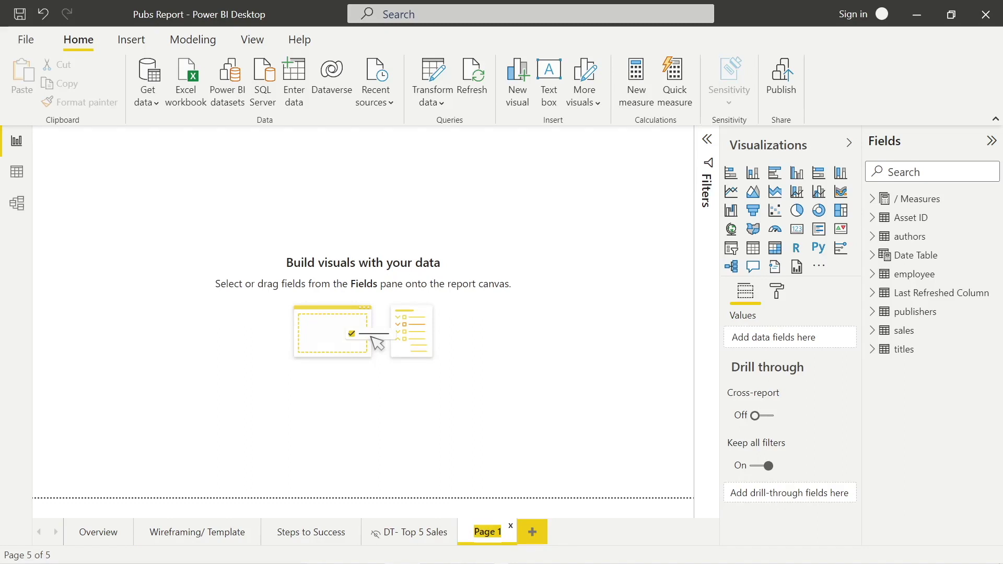
key("BackSpace")
type("Last Refreshed")
key("Return")
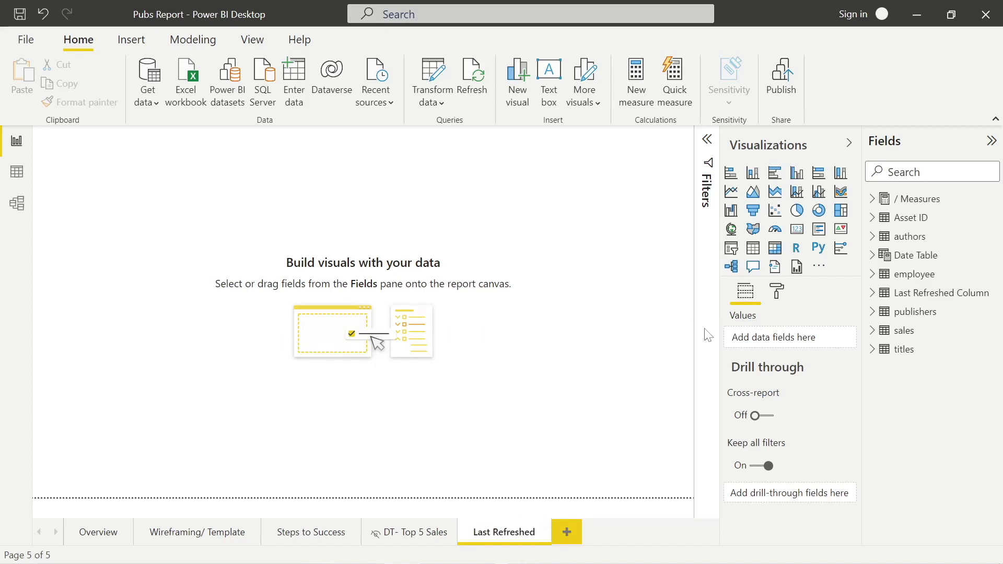
Place a card showing Date Last Refreshed, sized so date and time share one line
left_click(796, 229)
left_click_drag(143, 212, 321, 312)
left_click_drag(360, 365, 501, 369)
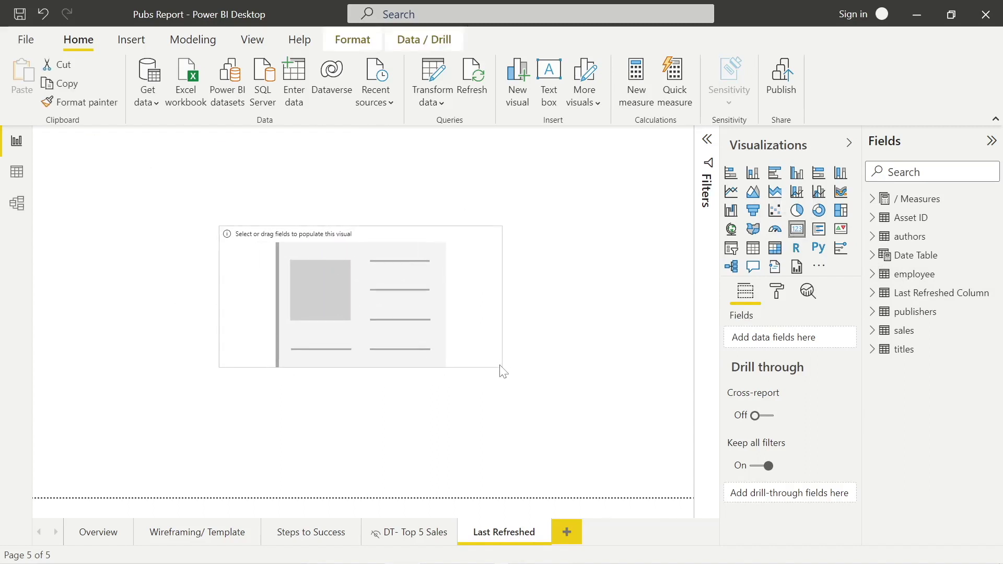
left_click(871, 293)
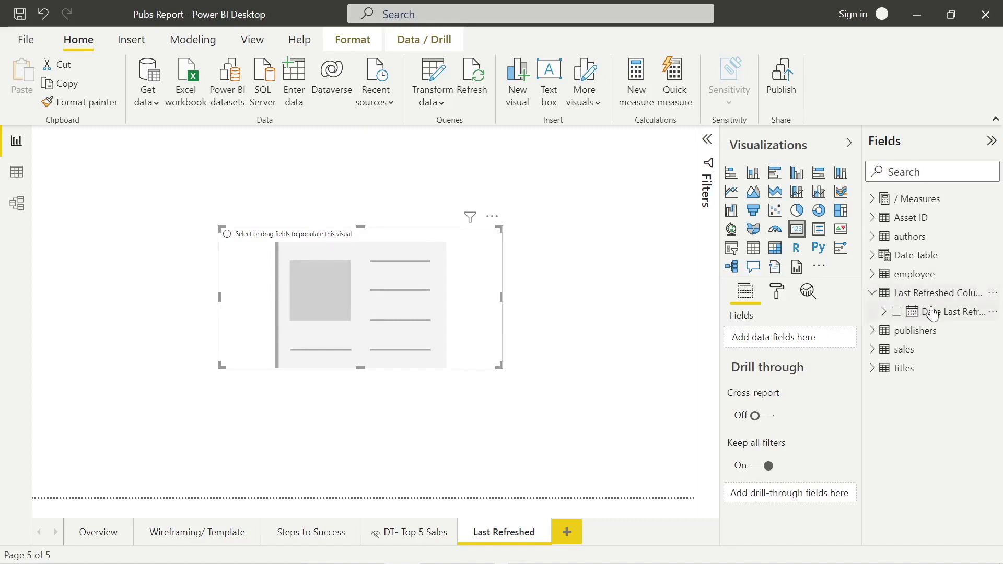
left_click_drag(930, 312, 362, 293)
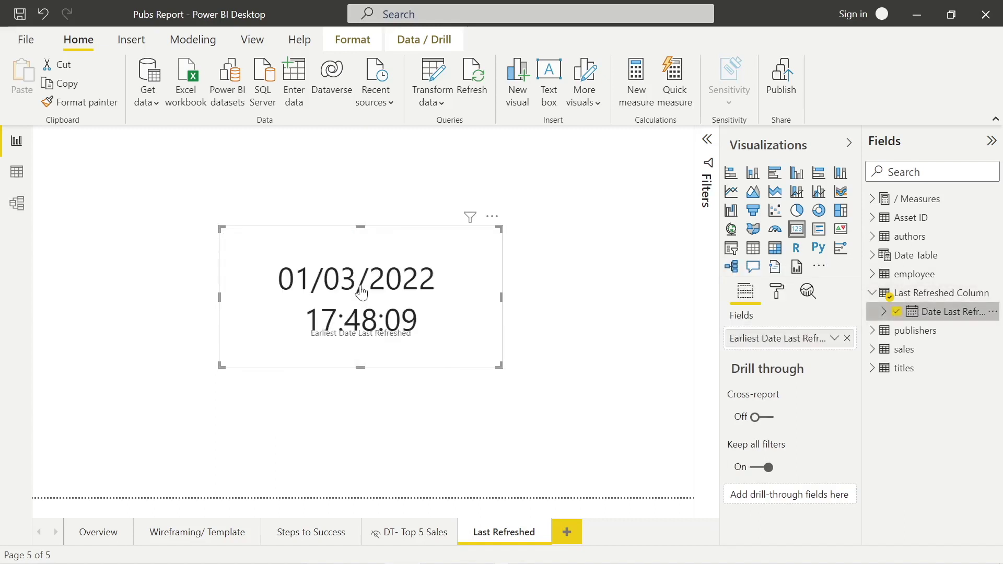
left_click_drag(499, 366, 623, 411)
left_click_drag(522, 369, 461, 345)
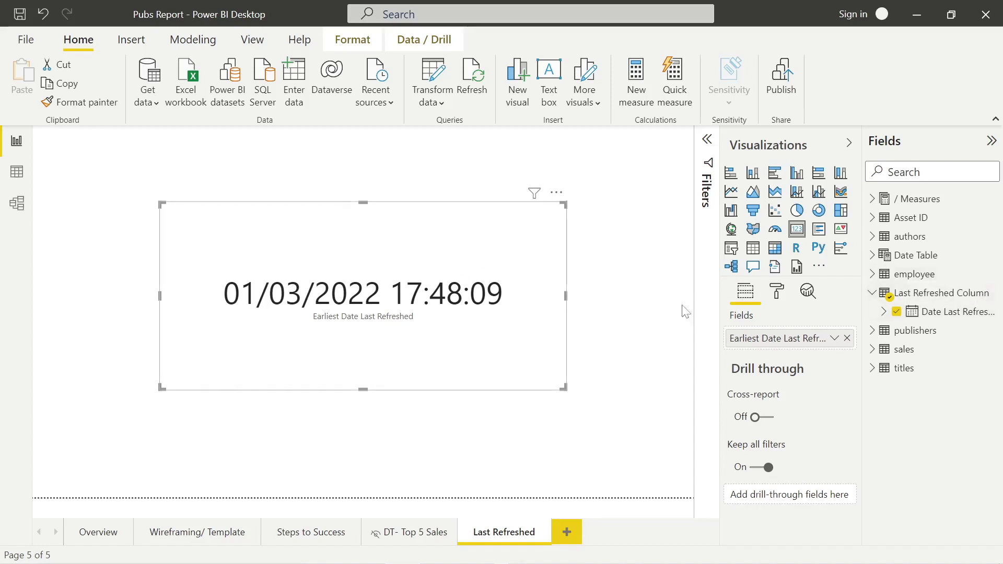
Clear the field from the card and create a new measure in the Last Refreshed Column table
left_click(846, 338)
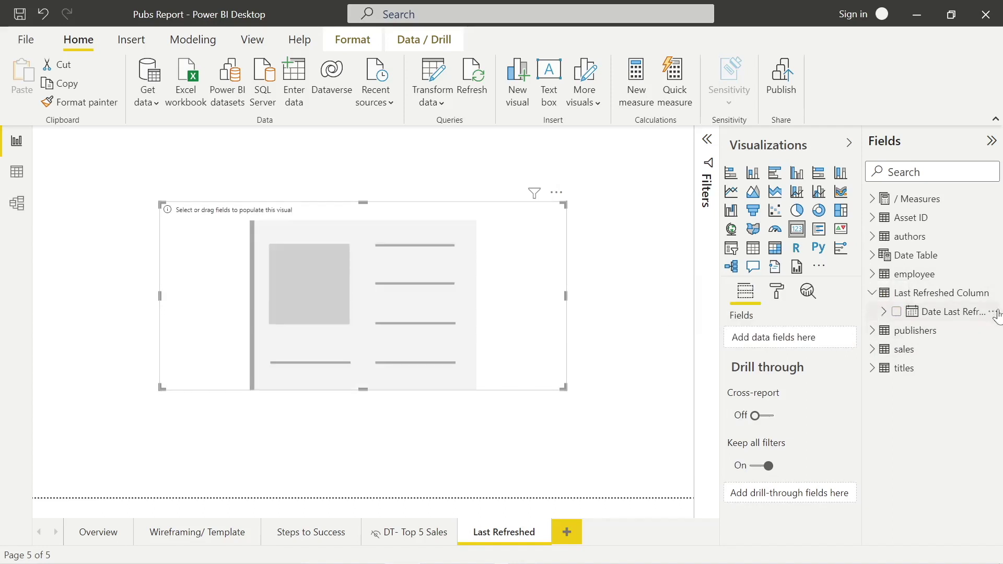
left_click(996, 295)
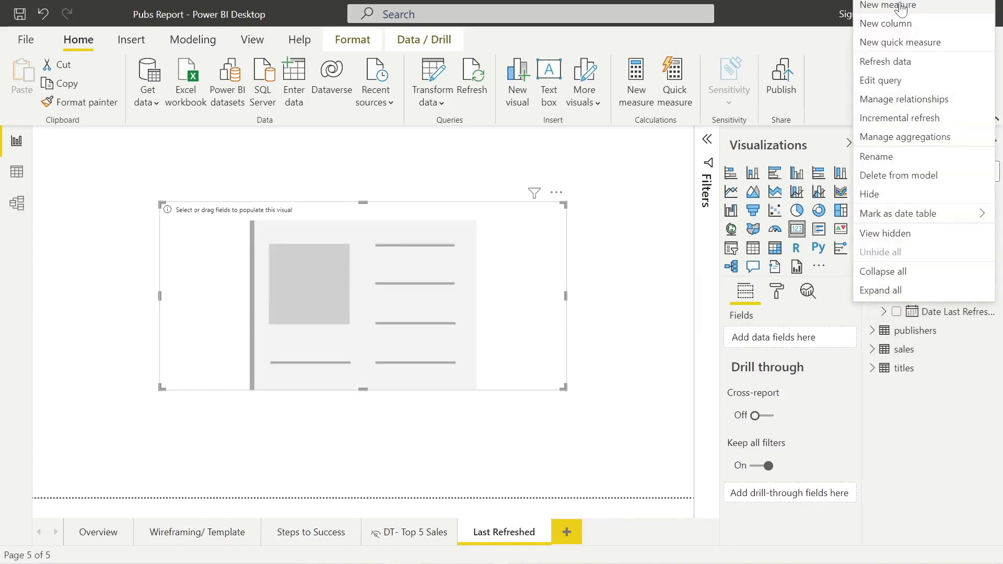
left_click(883, 10)
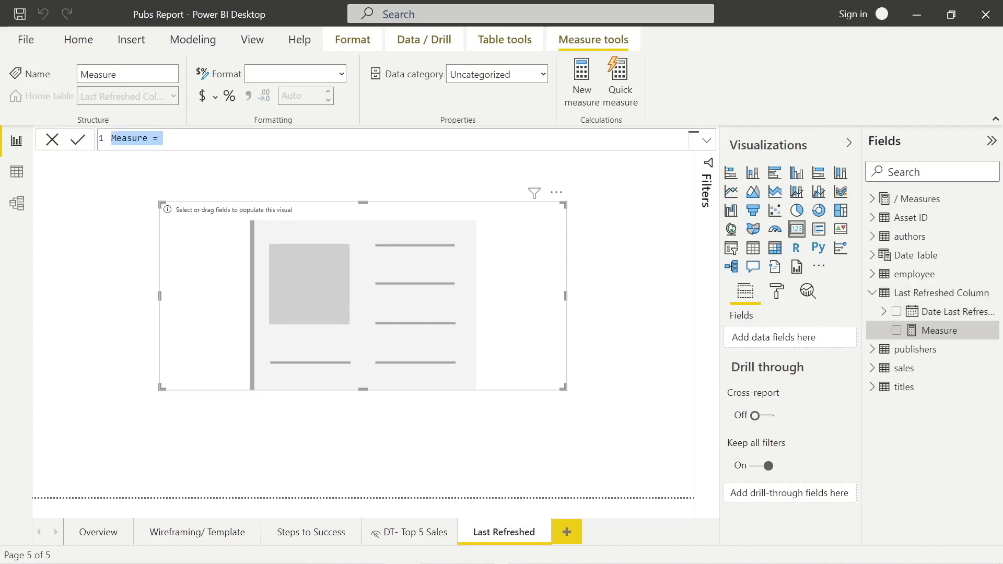
left_click(163, 138)
Name the measure Formatted Last Refresh Timestamp, starting with "Report Last Refreshed on " & UNICHAR(10) &
key("BackSpace")
key("BackSpace")
key("BackSpace")
key("BackSpace")
key("BackSpace")
key("BackSpace")
key("BackSpace")
key("BackSpace")
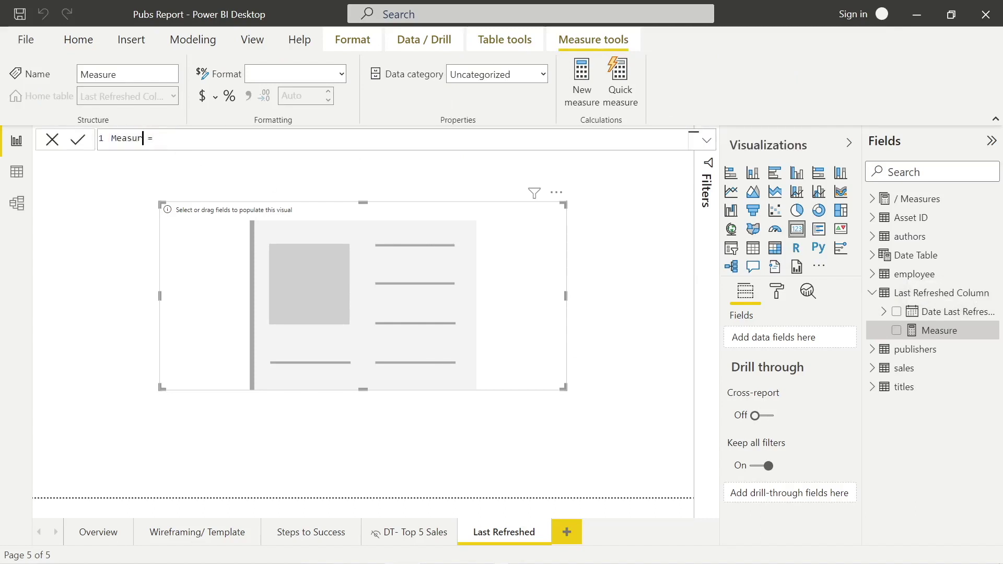
type("Fo")
type("rmatted La")
type("st Refresh T")
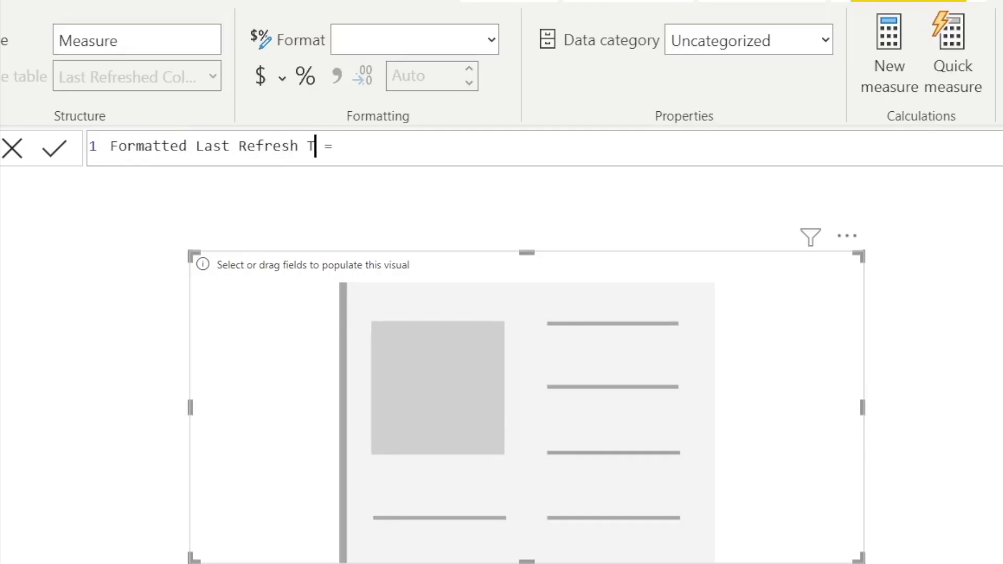
type("imestamp")
key("End")
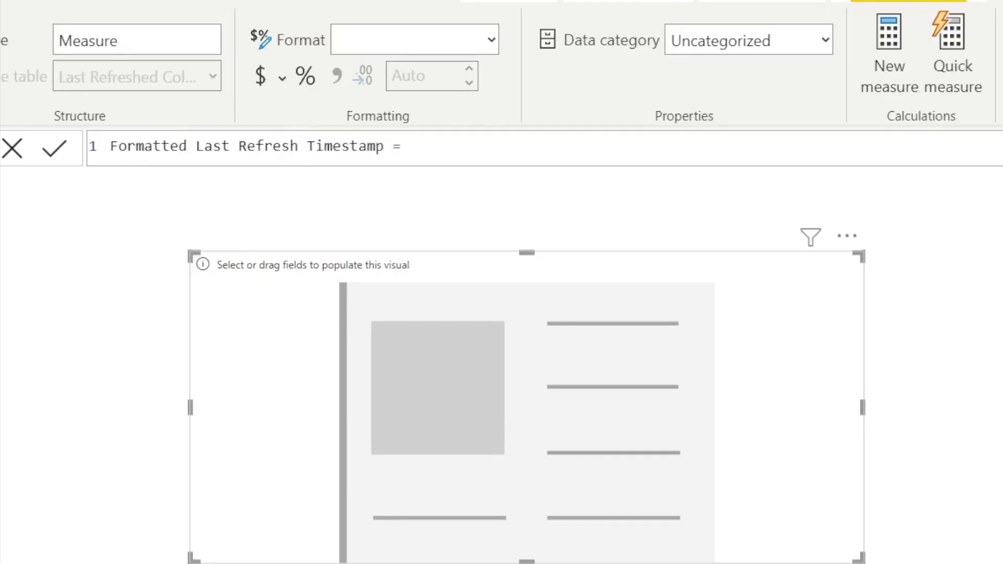
key("shift+Return")
type("\"L")
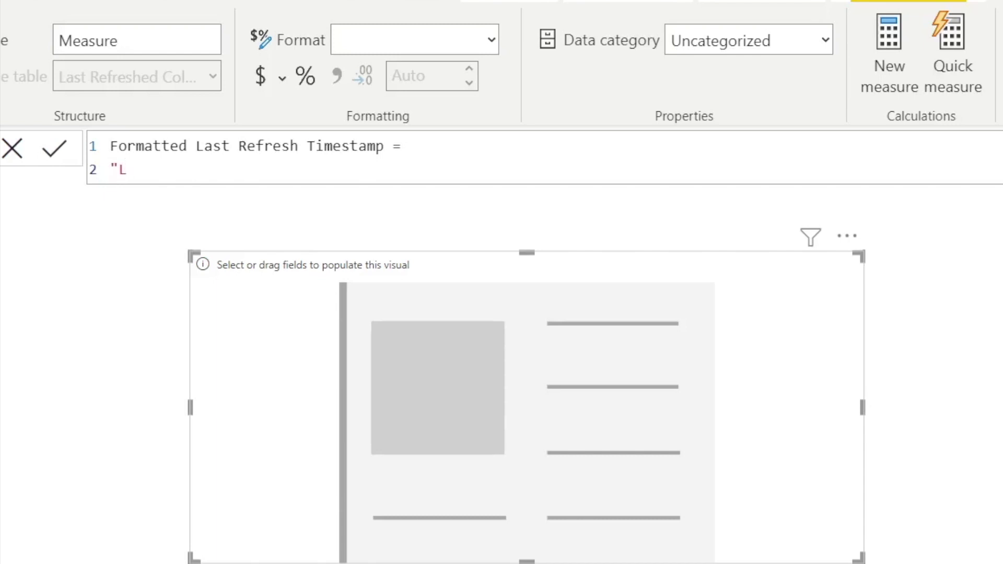
key("BackSpace")
type("Report Last Refreshed ")
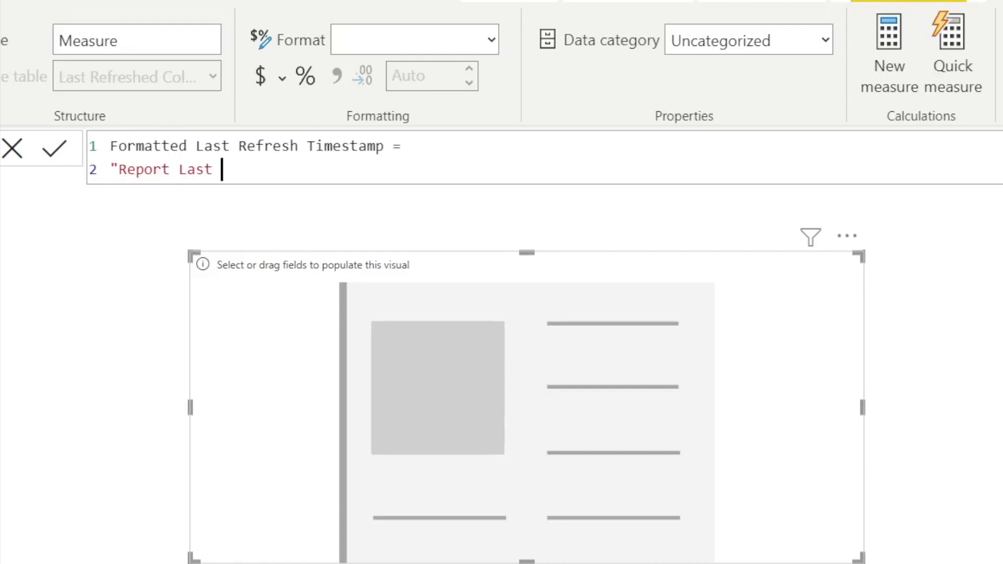
type("on \"")
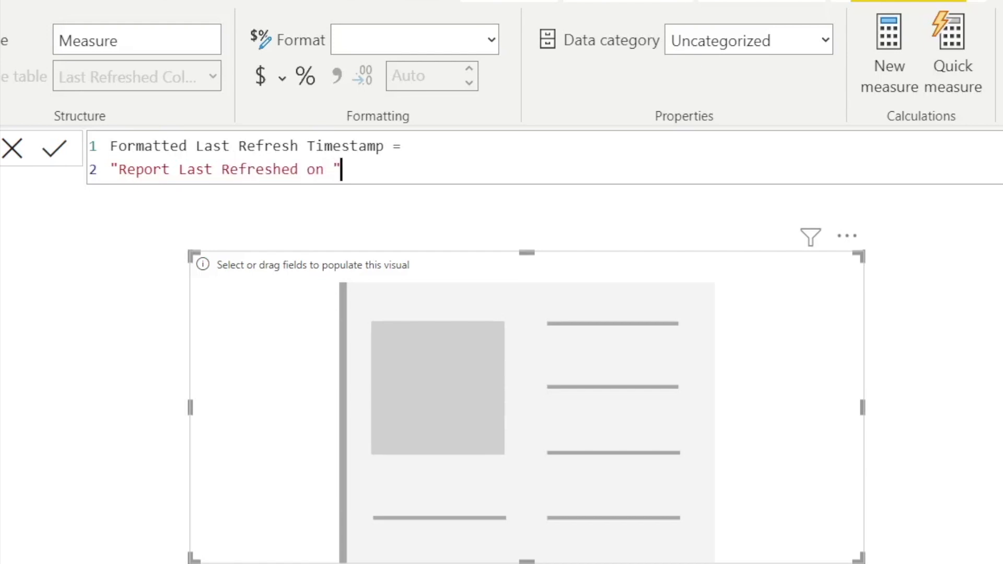
key("shift+Return")
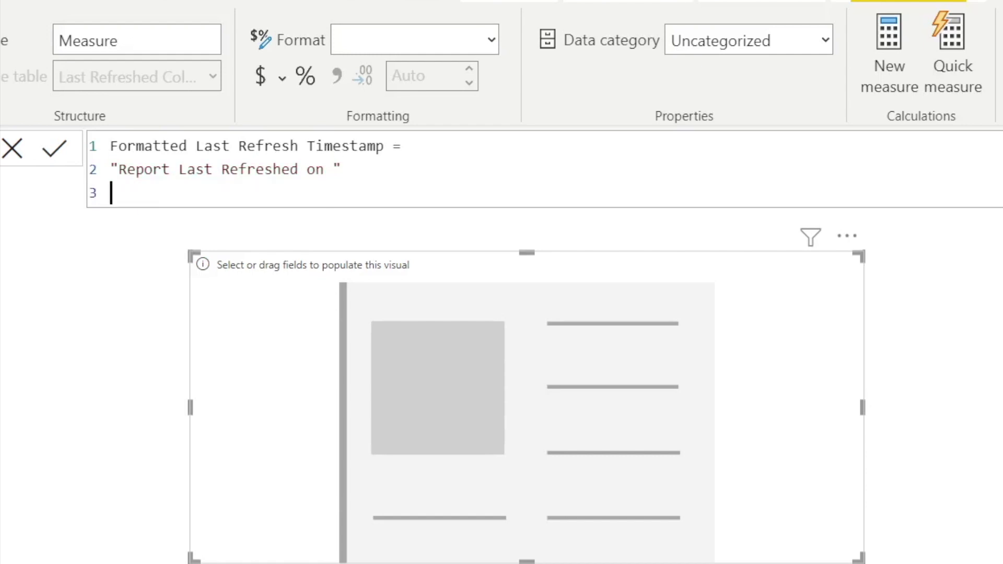
type("&")
key("shift+Return")
type("UNICHAR")
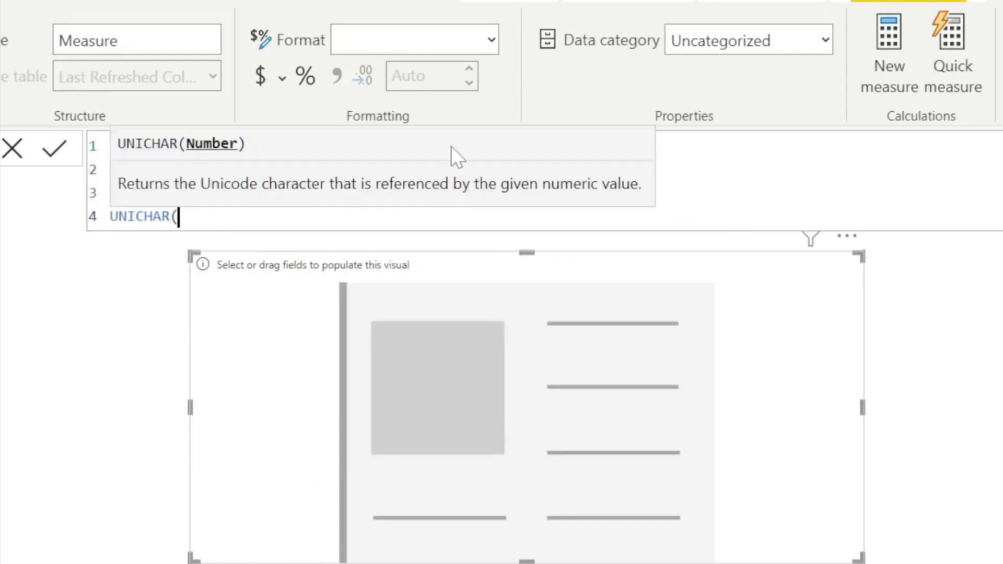
type("(10)")
key("shift+Return")
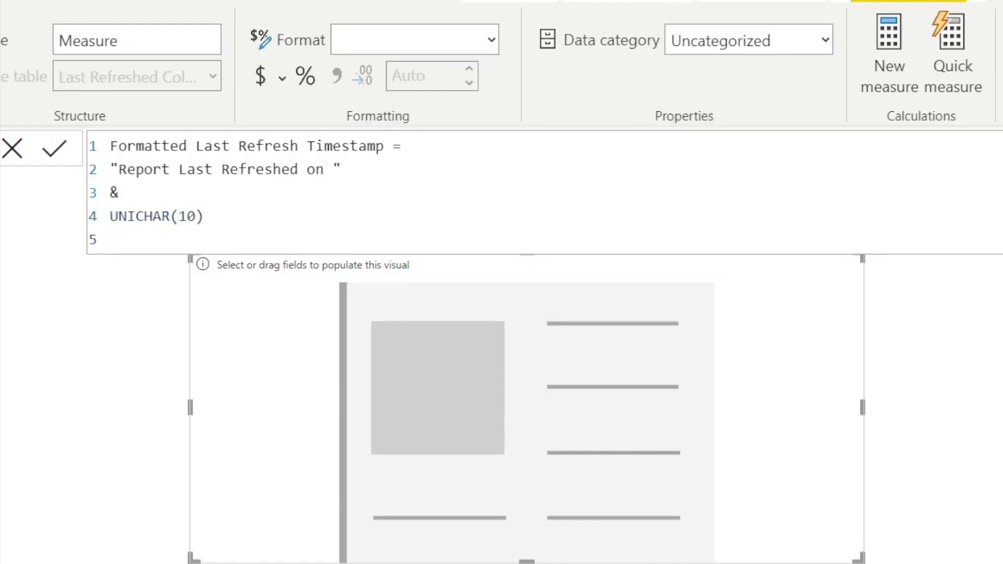
type("&")
key("shift+Return")
Finish with FORMAT(MAX(Date Last Refreshed), "MMM DD, YYYY H:MM AM/PM") and commit the measure
type("FORMAT")
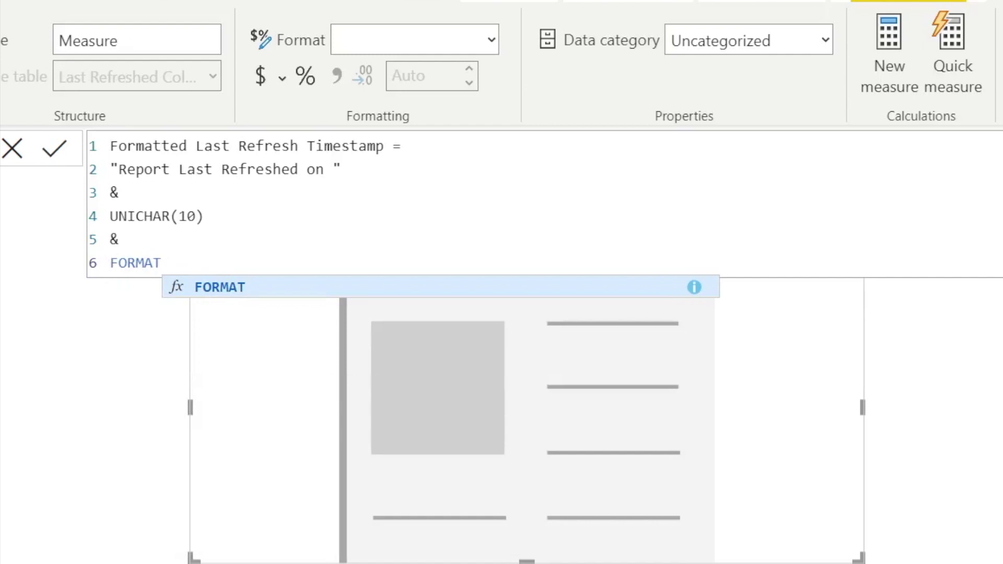
key("shift+Return")
key("BackSpace")
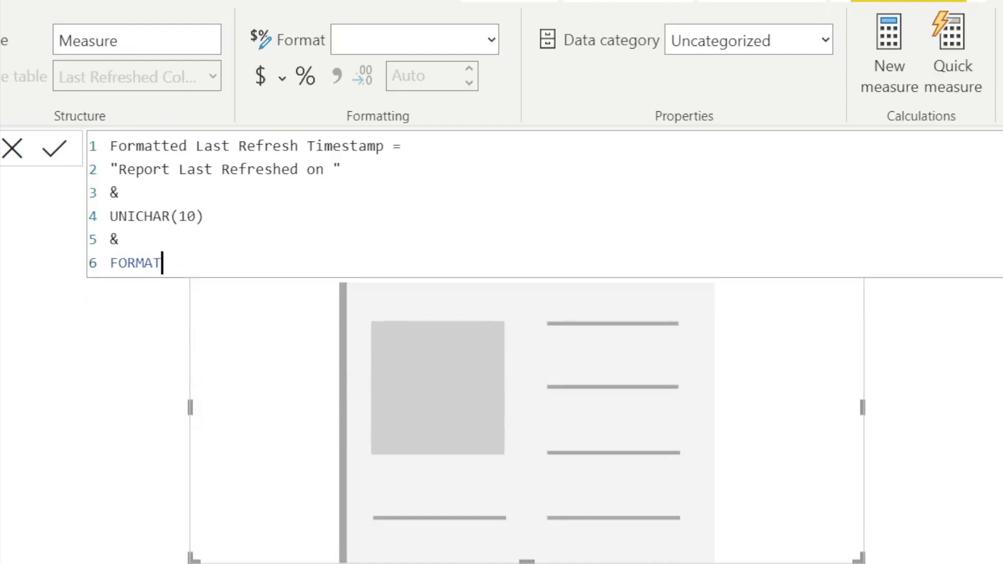
type("(")
key("shift+Return")
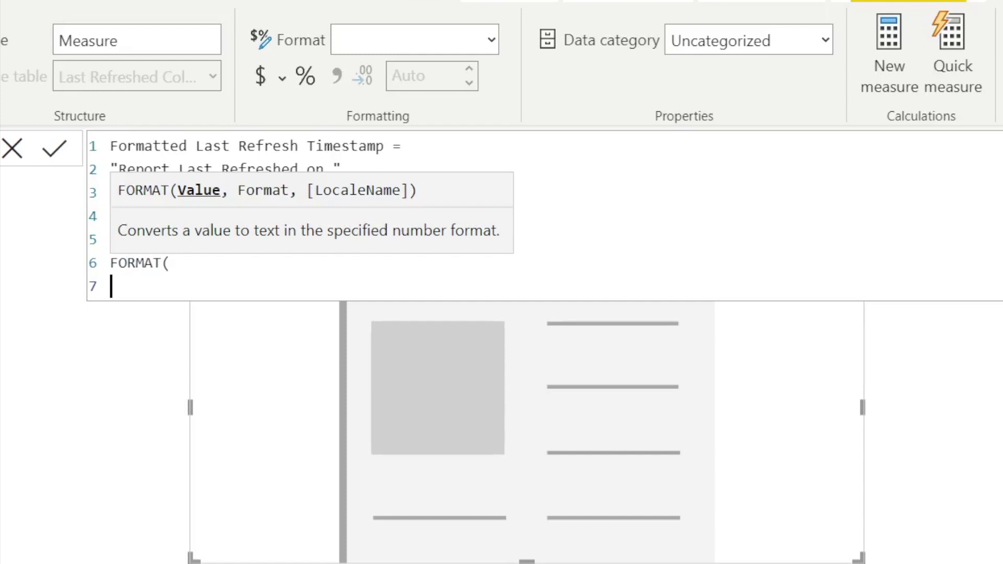
type("MAX")
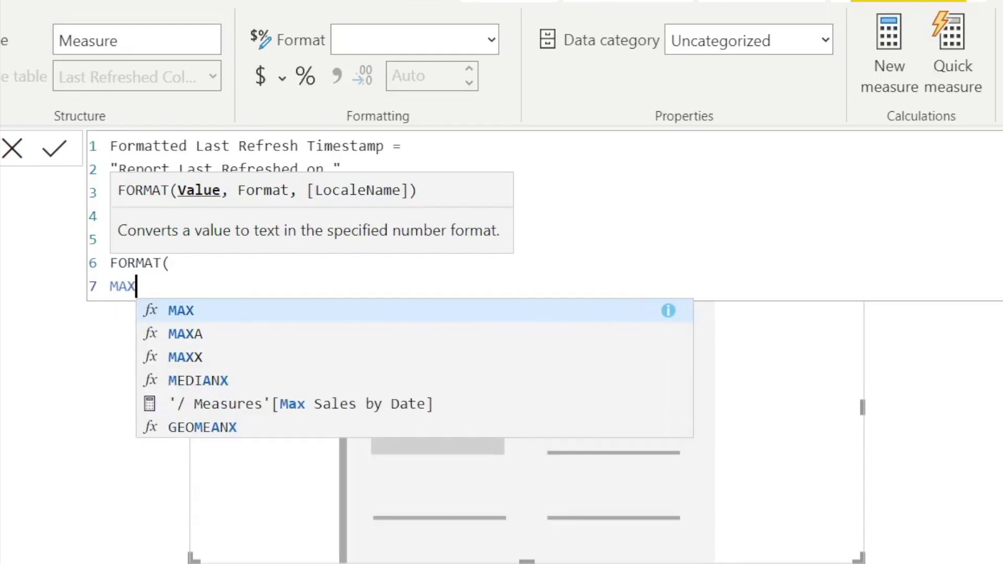
type("(")
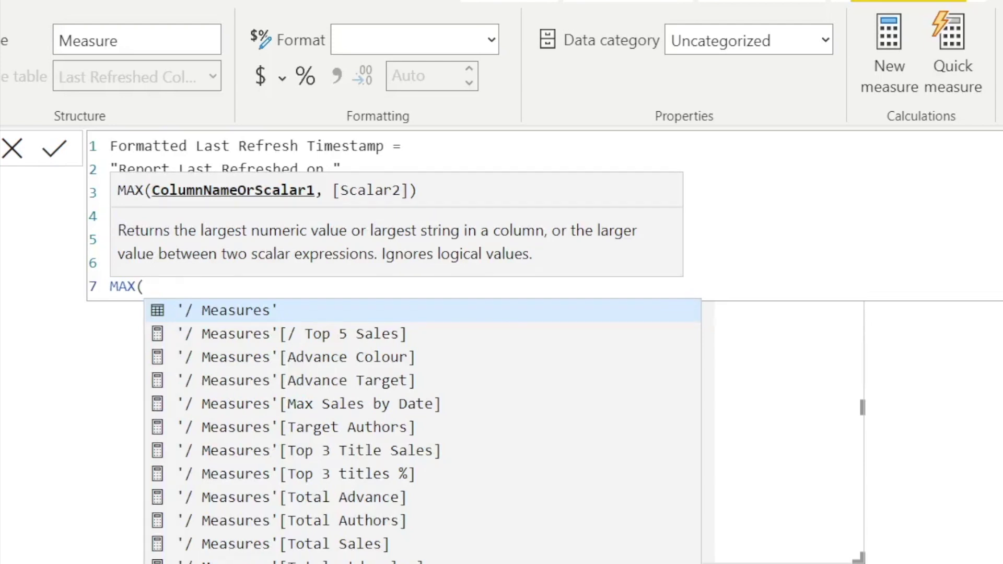
type("refr")
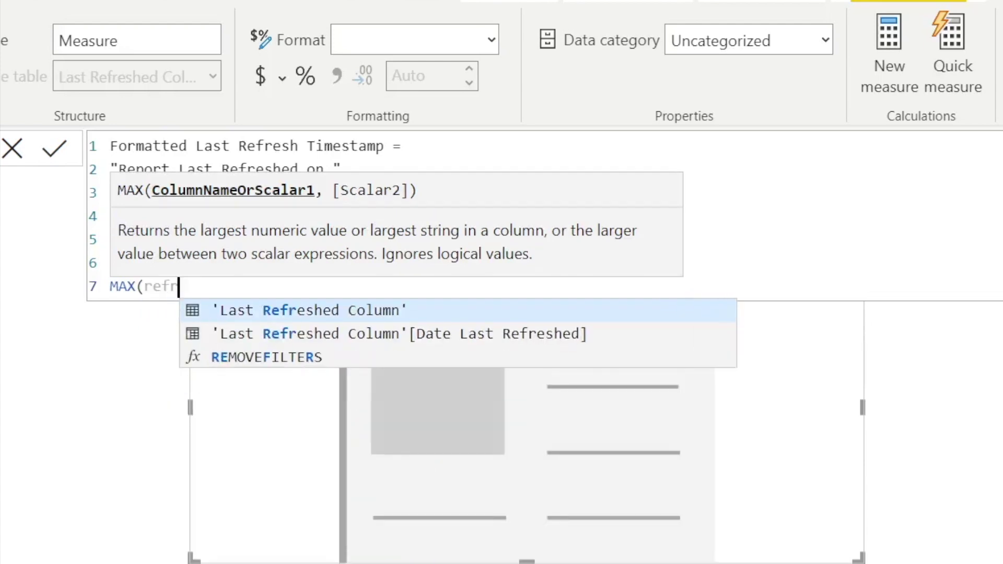
key("Down")
key("Tab")
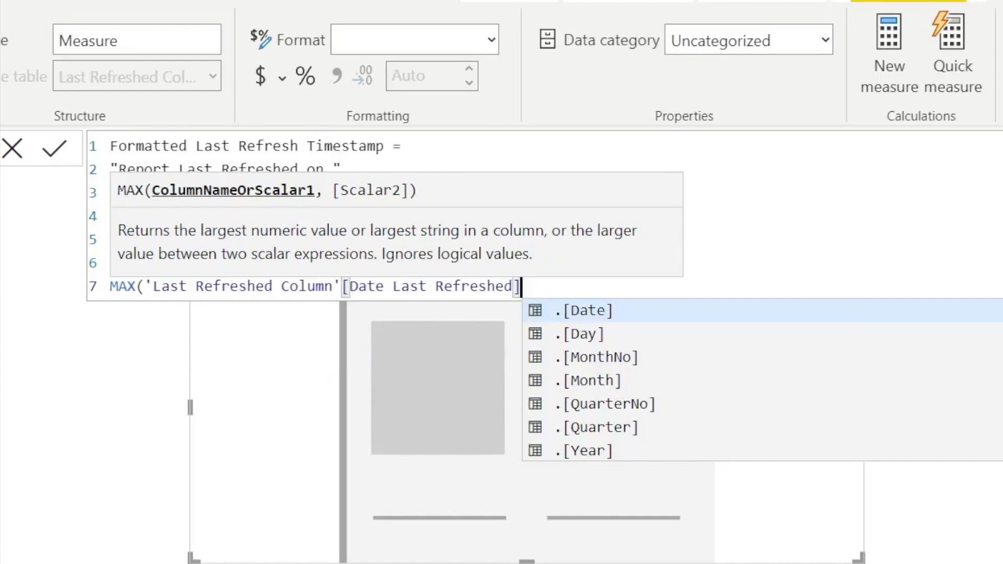
type("),")
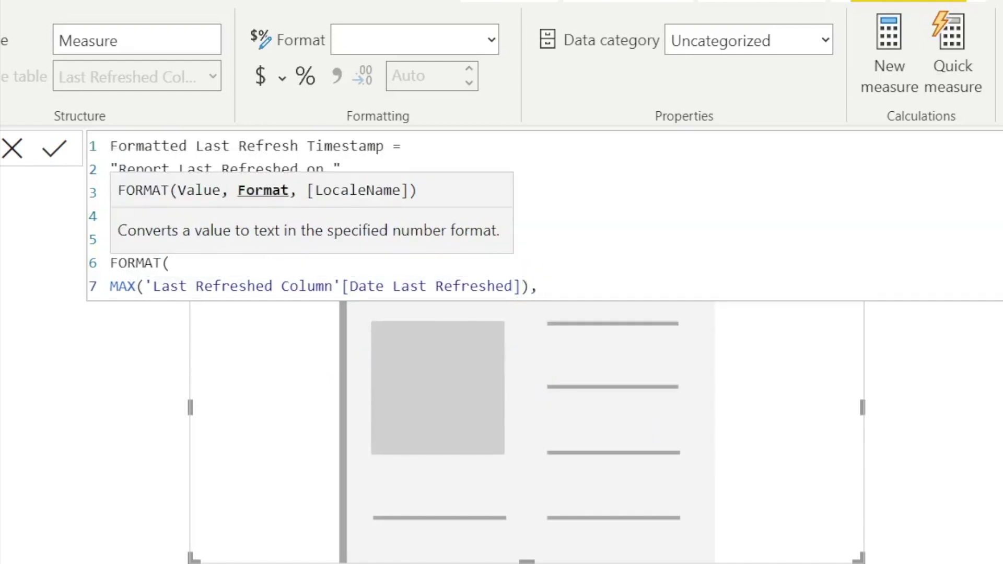
key("Return")
type("\"")
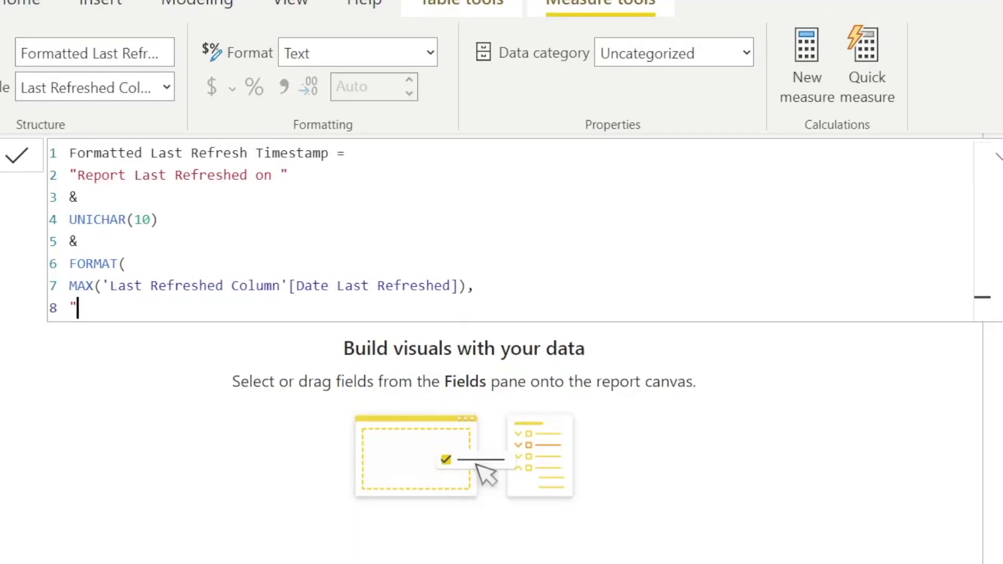
key("BackSpace")
type("\"MMM DD, YYYY")
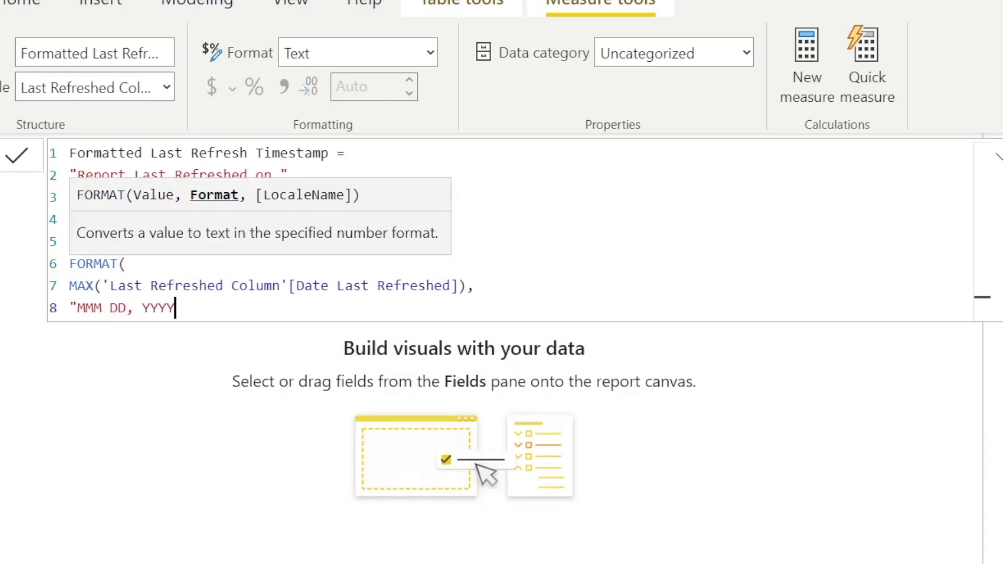
type(" H:MM AM/")
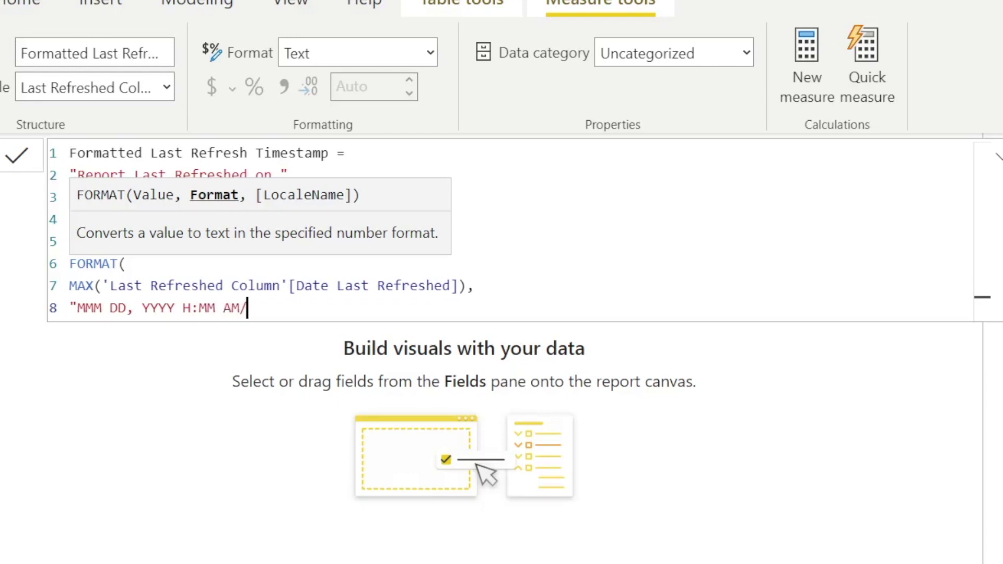
type("PM")
key("shift+Return")
type(")")
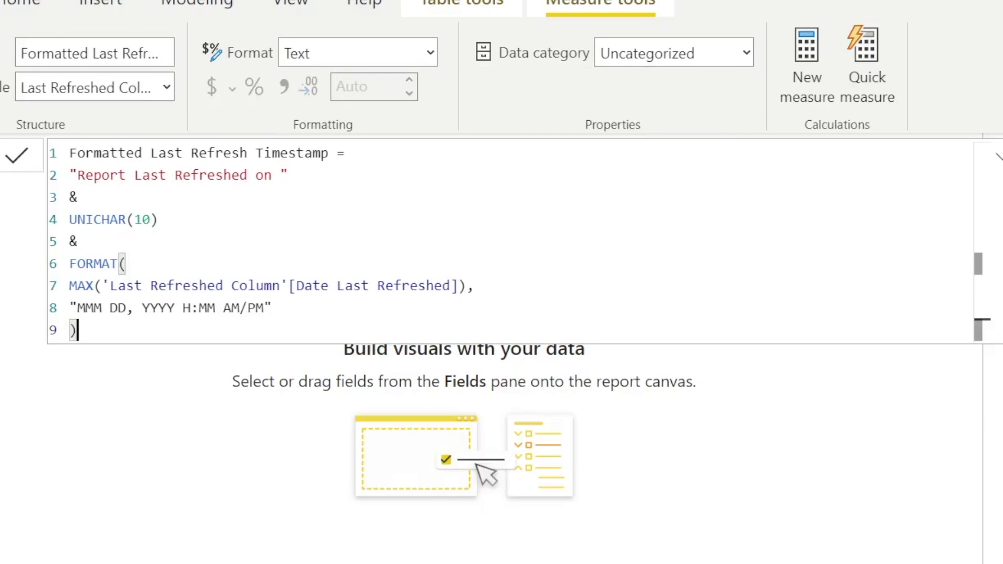
left_click(17, 156)
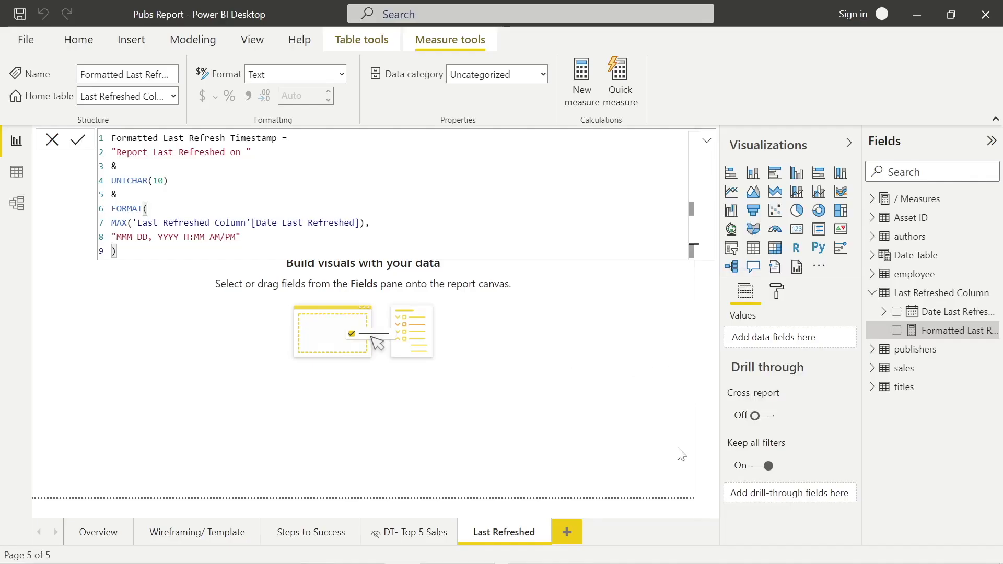
left_click(681, 454)
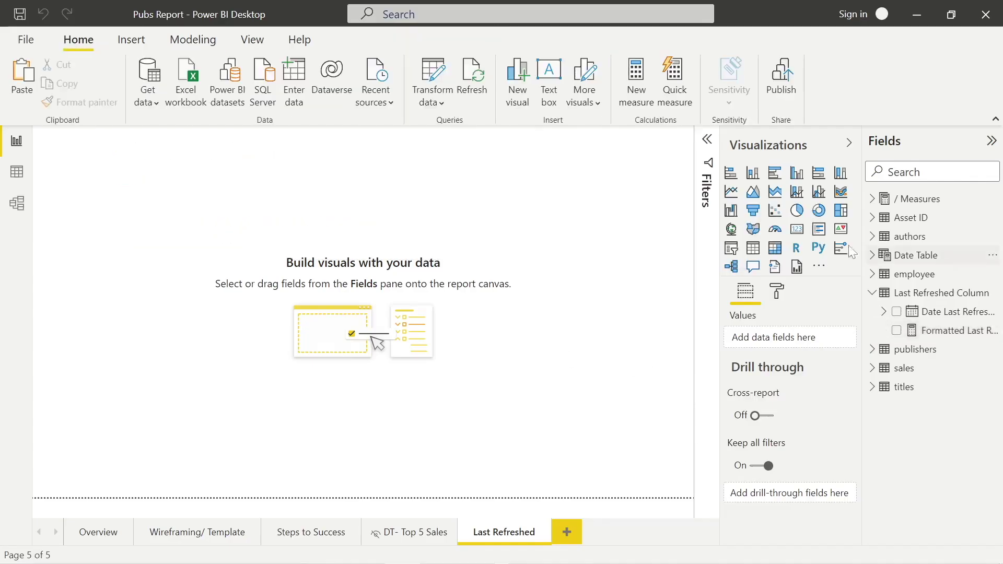
Add a card showing Formatted Last Refresh Timestamp with category label off, resize it, and duplicate it
left_click(797, 229)
left_click_drag(184, 272, 392, 269)
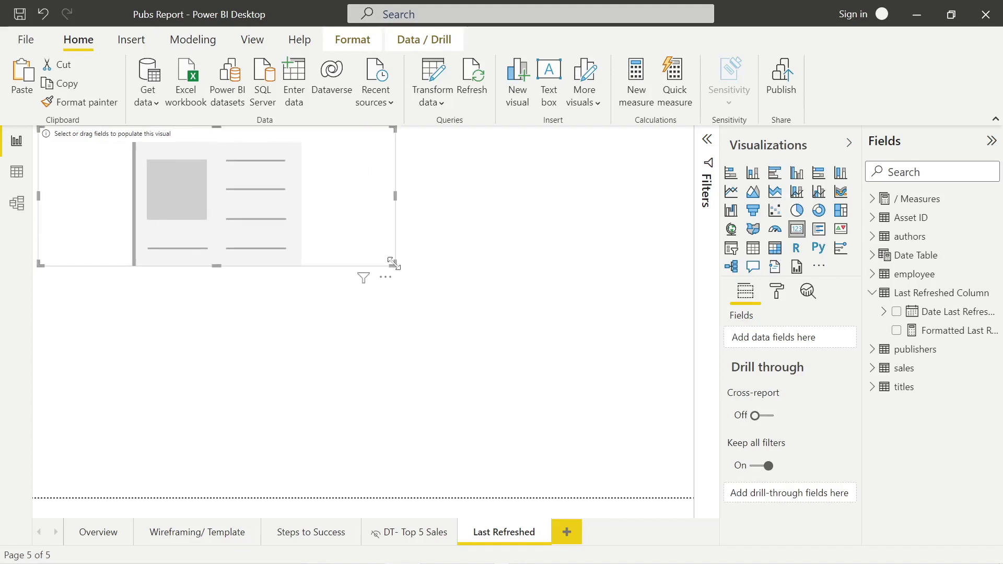
left_click_drag(241, 208, 363, 266)
left_click_drag(943, 331, 329, 262)
left_click(777, 291)
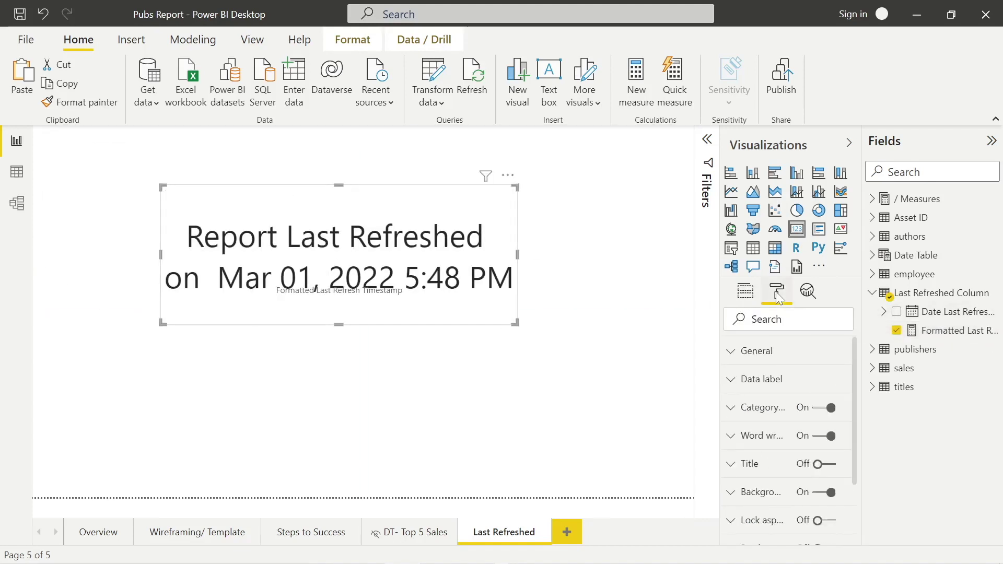
left_click(817, 408)
left_click_drag(516, 323, 584, 329)
left_click_drag(470, 323, 459, 452)
key("ctrl+c")
key("ctrl+v")
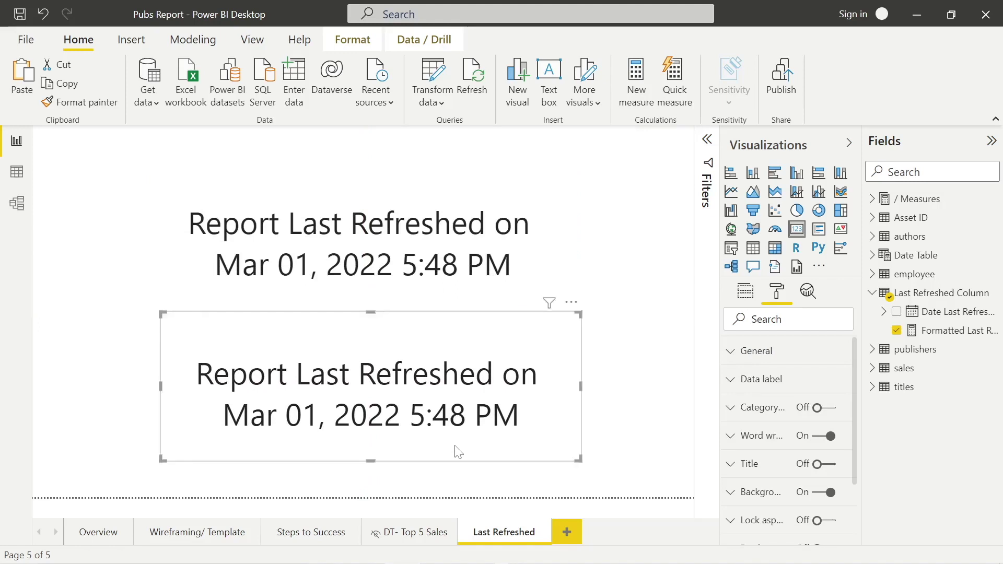
Replace the copied card's field with the raw Date Last Refreshed column
left_click(896, 330)
left_click_drag(899, 316, 797, 325)
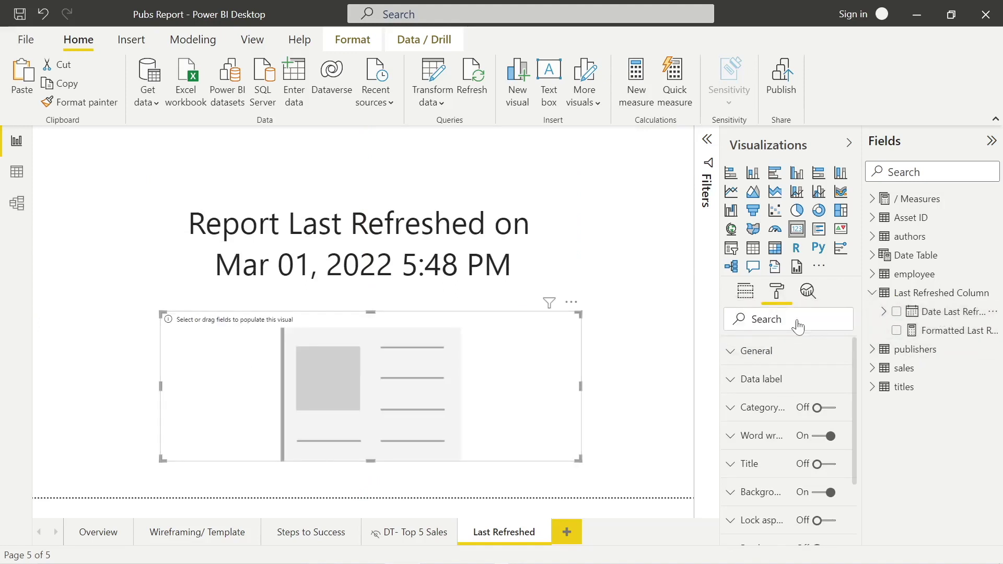
left_click_drag(940, 312, 419, 417)
left_click(636, 389)
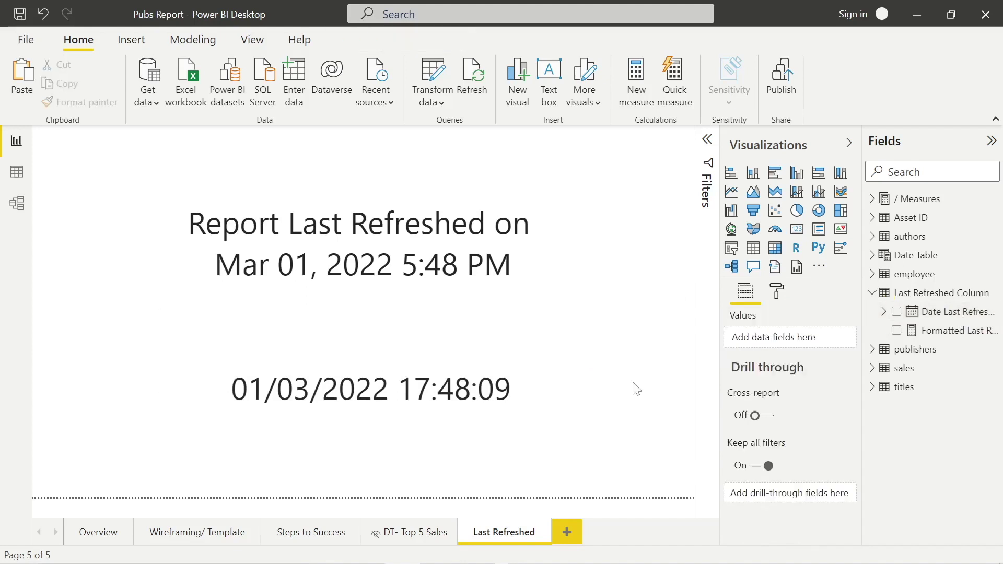
Line up both cards one above the other and refresh the data to update to 5:54 PM
left_click_drag(519, 258, 480, 243)
left_click_drag(465, 407, 416, 412)
left_click(476, 254)
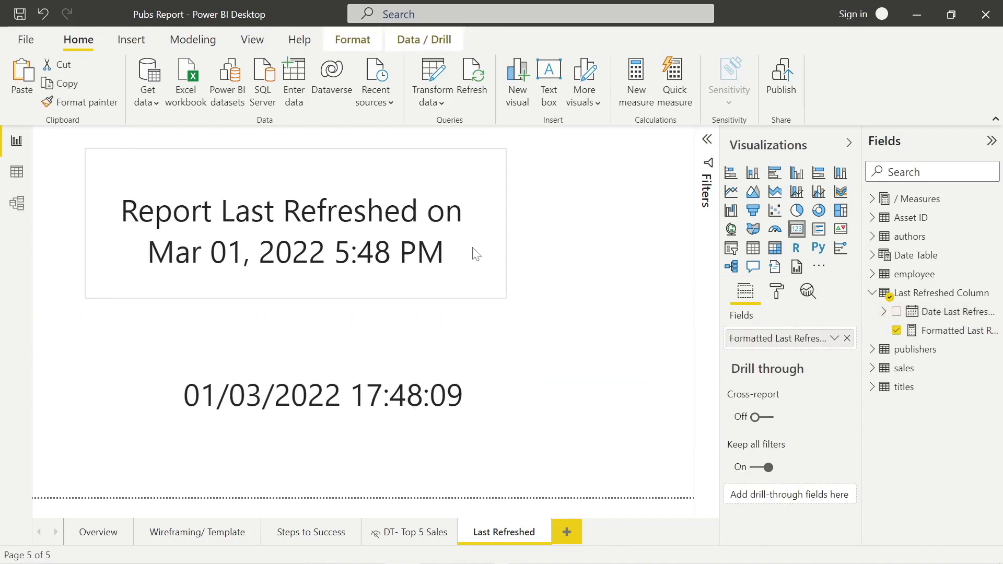
left_click_drag(476, 254, 479, 254)
left_click_drag(457, 354, 432, 354)
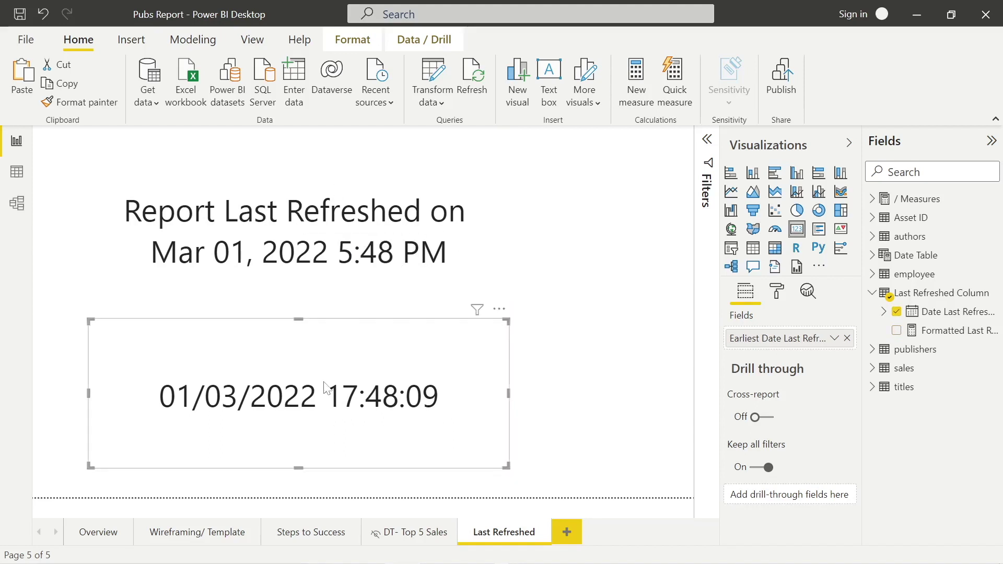
left_click(471, 81)
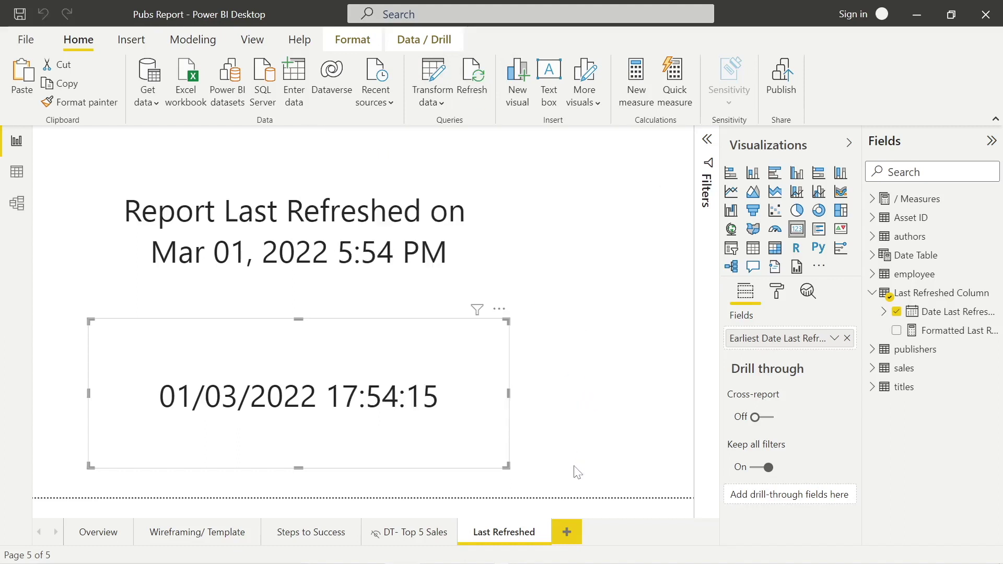
left_click(642, 285)
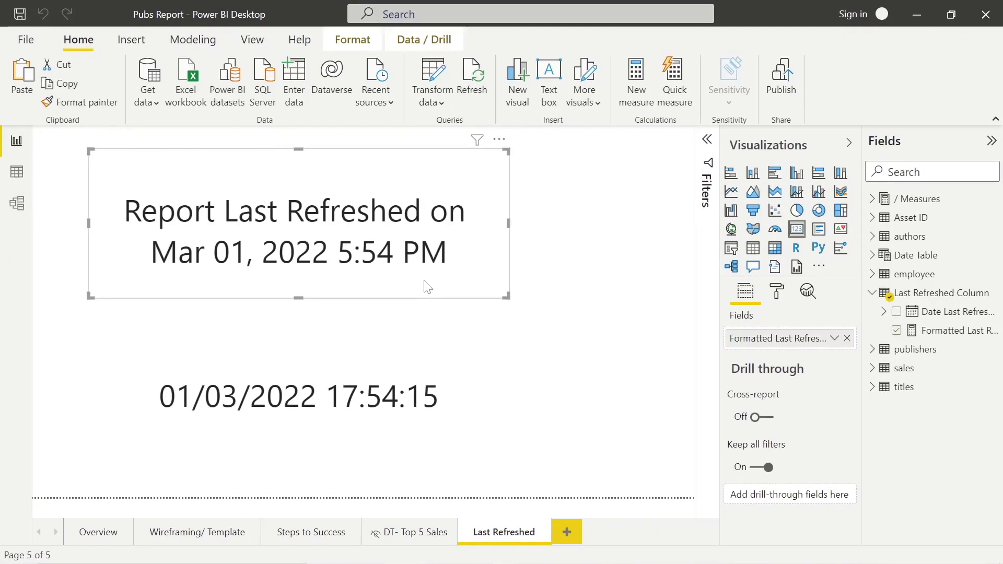
Delete the UNICHAR(10) line break and its & from the Formatted Last Refresh Timestamp measure
left_click(936, 335)
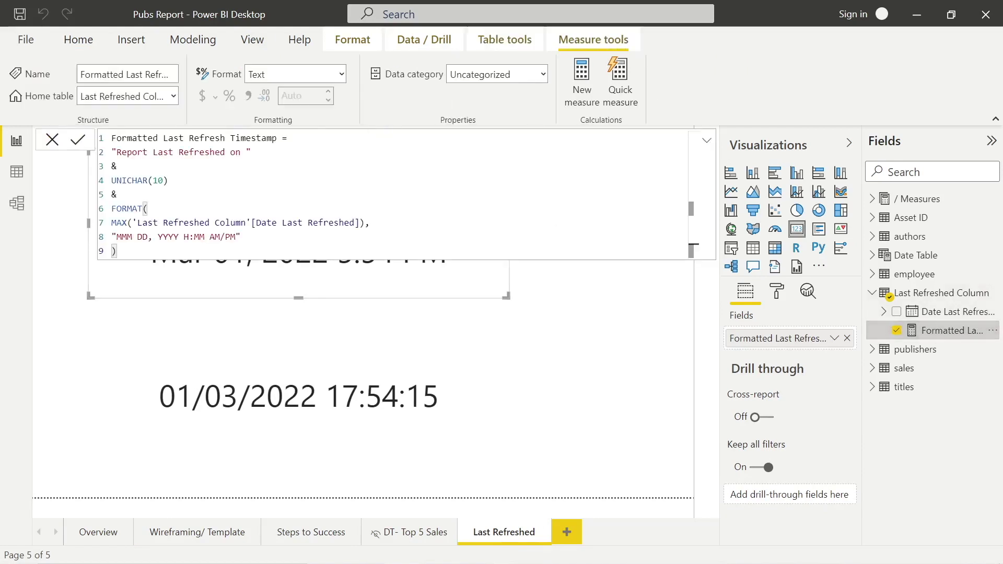
left_click_drag(118, 194, 107, 187)
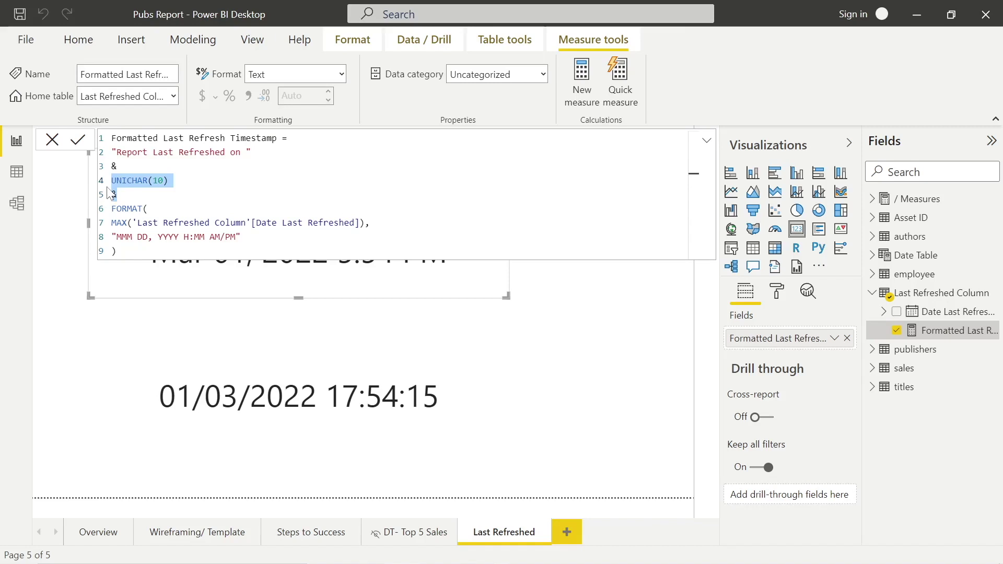
key("BackSpace")
key("BackSpace")
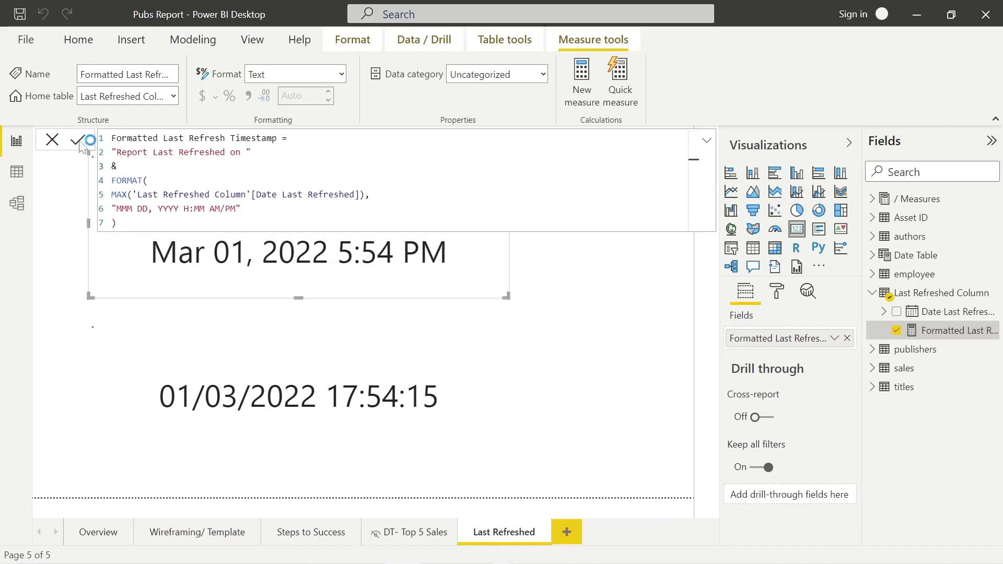
left_click(78, 140)
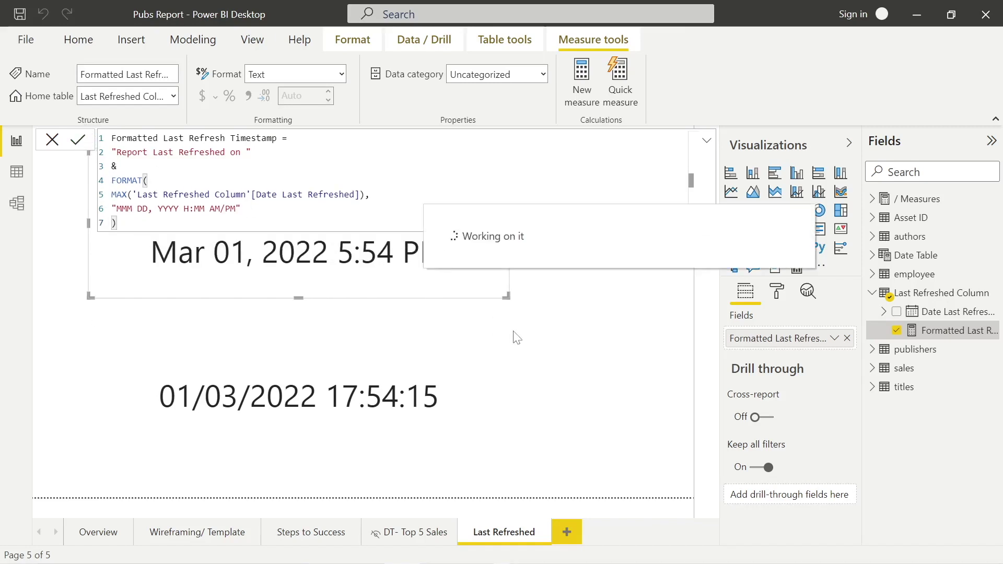
left_click(612, 320)
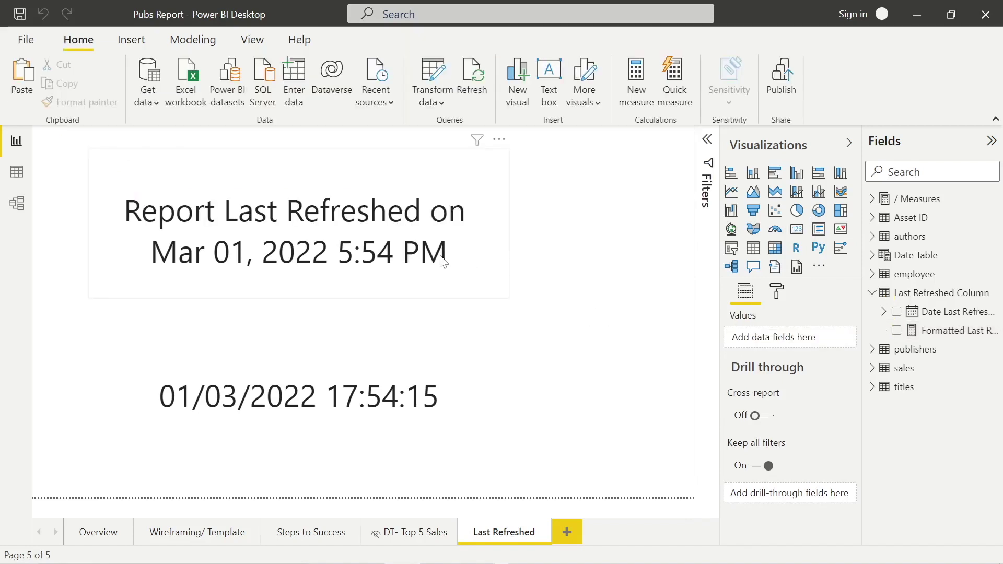
Make the refresh card wider and shorter, then remove the raw date card from the page
left_click(442, 261)
left_click_drag(508, 296, 675, 275)
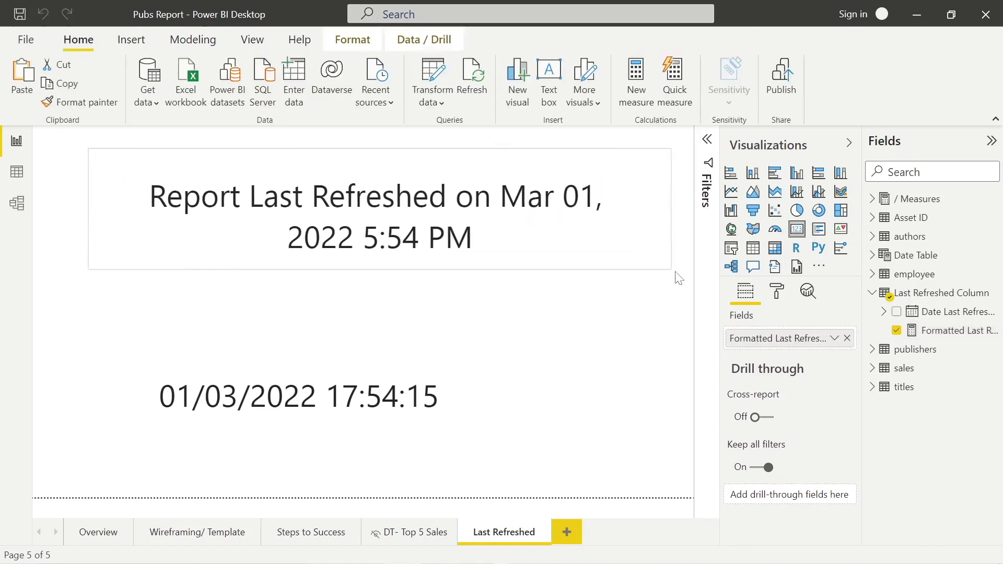
left_click(488, 395)
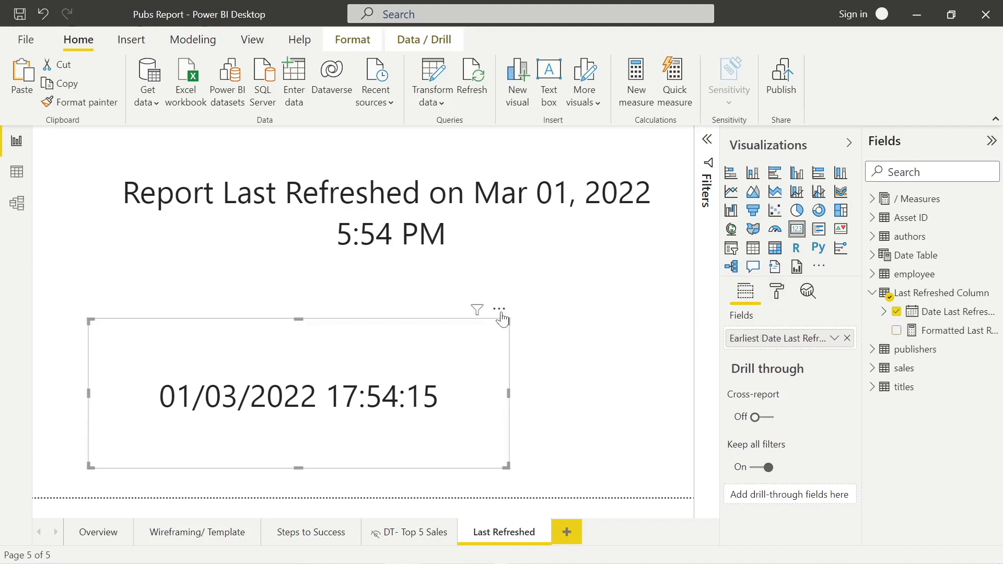
left_click(499, 310)
left_click(533, 342)
Enter 20 as the refresh card's Data label text size
left_click(517, 237)
left_click(778, 291)
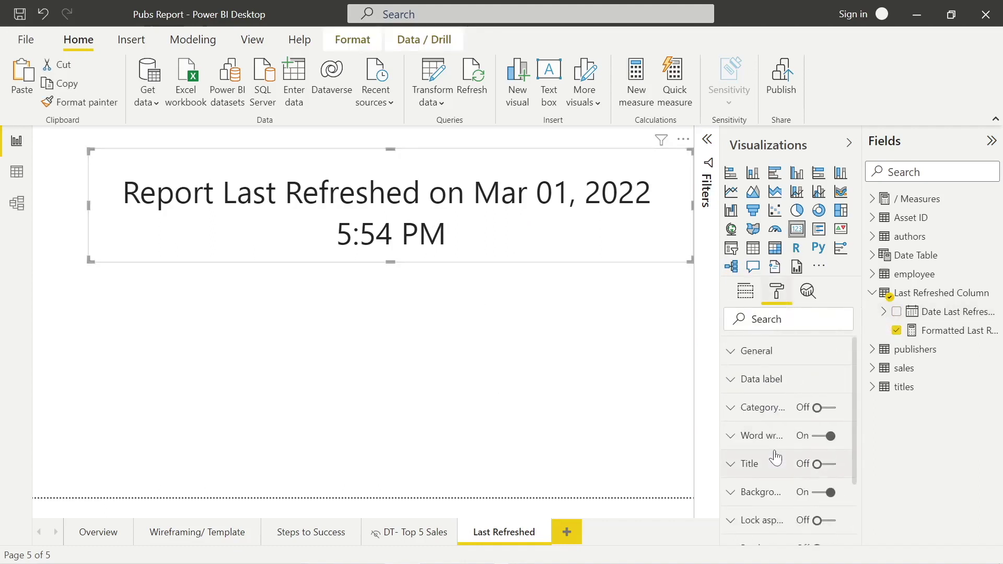
scroll(775, 449, "down", 1)
left_click(736, 350)
scroll(773, 444, "down", 1)
left_click(749, 520)
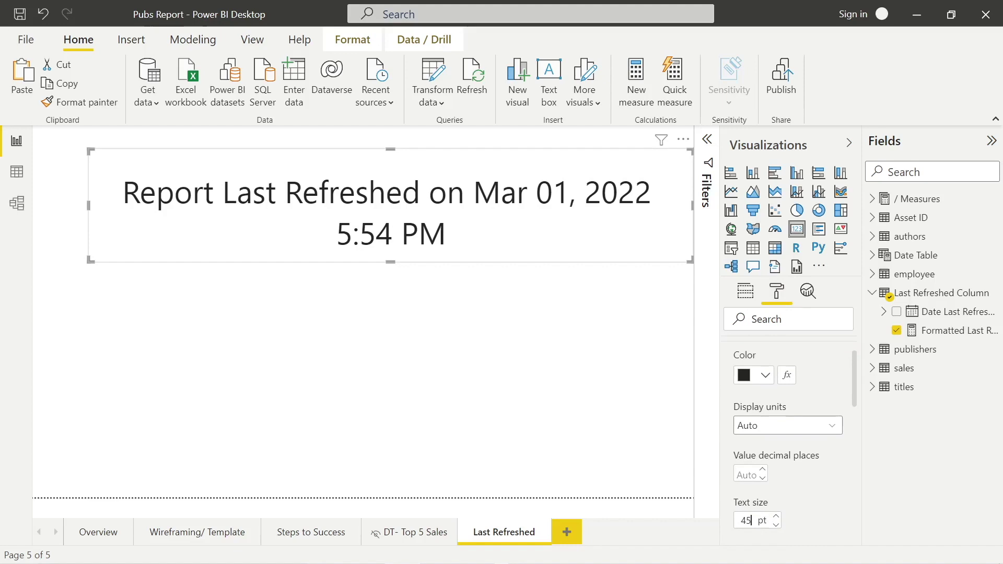
type("20")
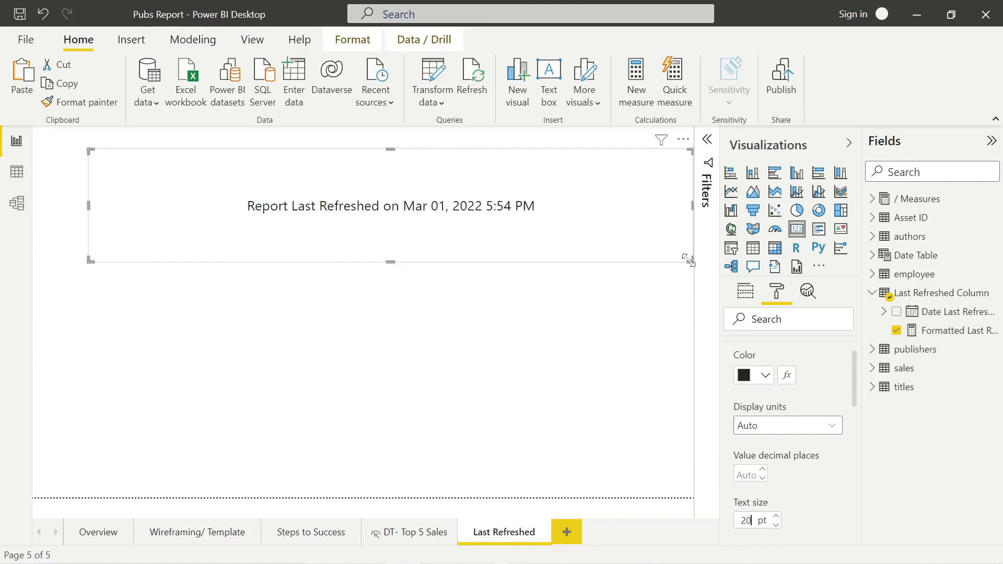
Lower the label text to 12 pt and shrink the card around its single-line text
left_click_drag(690, 258, 425, 206)
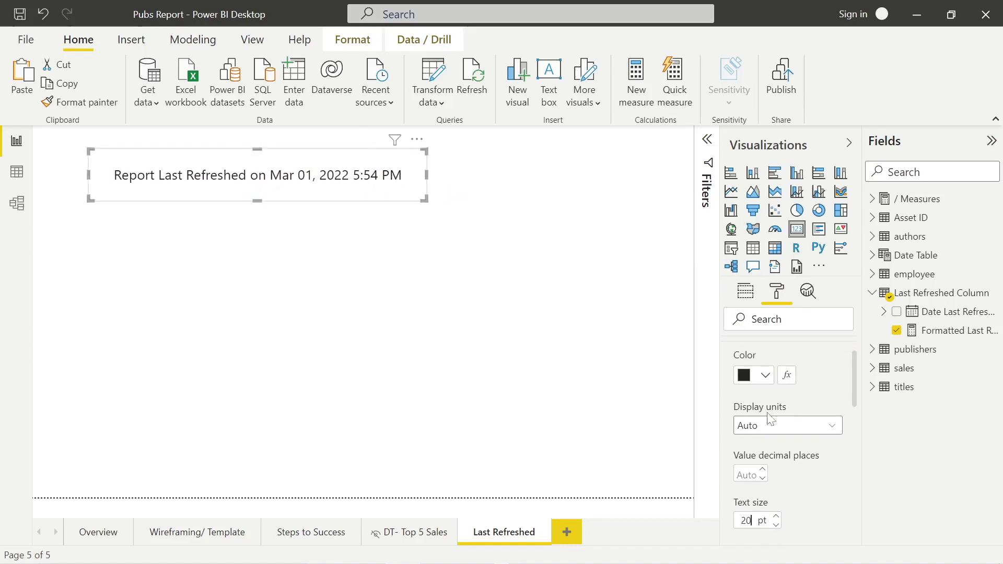
left_click(776, 525)
left_click(777, 525)
left_click(776, 525)
left_click(776, 525)
left_click(776, 525)
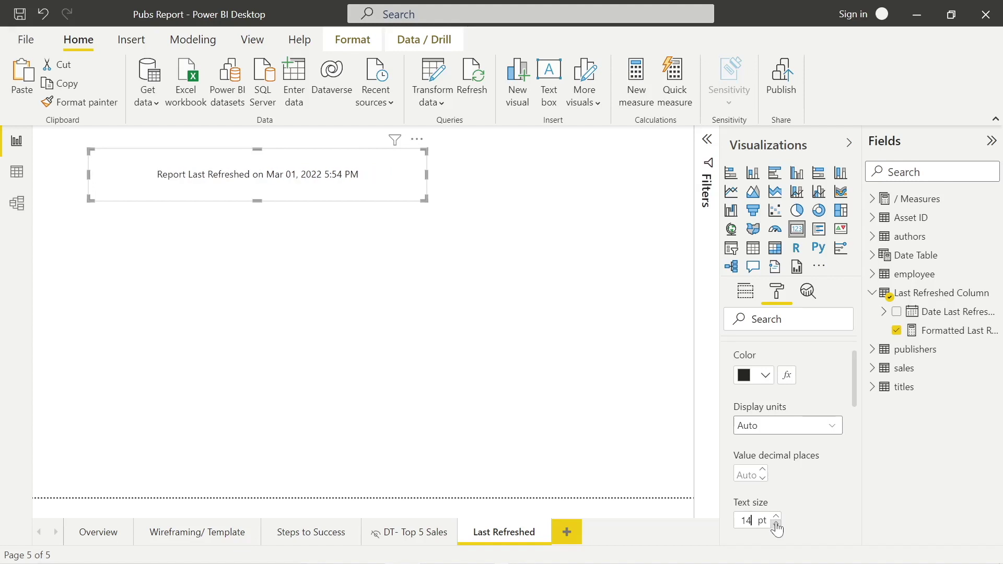
left_click(776, 525)
left_click_drag(426, 200, 290, 192)
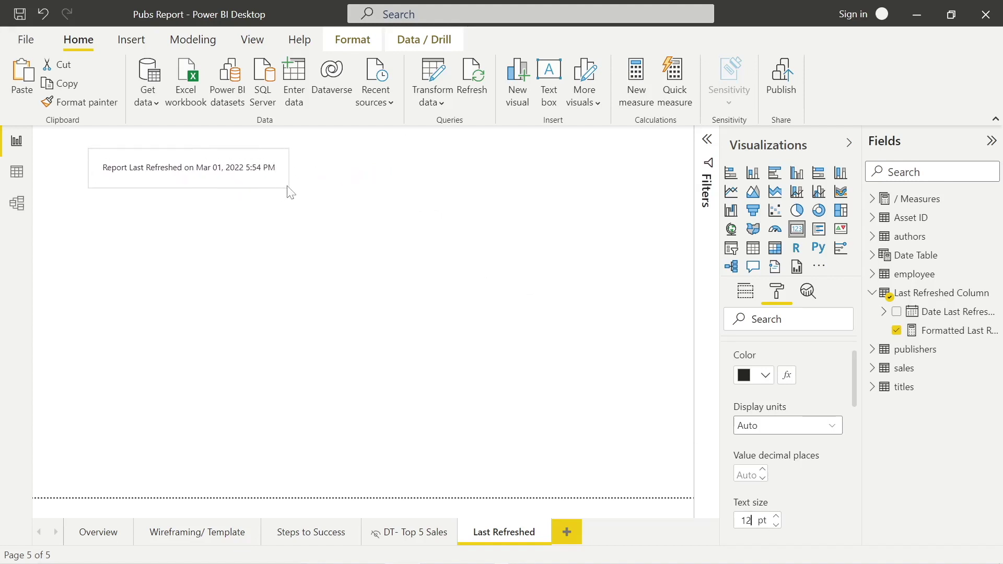
left_click(251, 196)
left_click(252, 189)
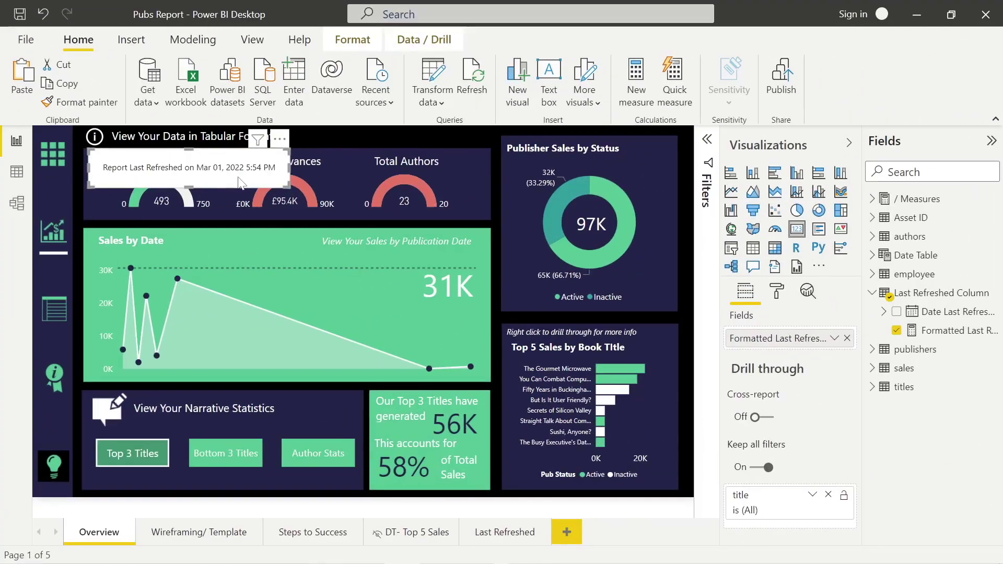
Move the refresh card to the top banner, cut it to one-line height, and turn Background off
left_click_drag(242, 149, 445, 146)
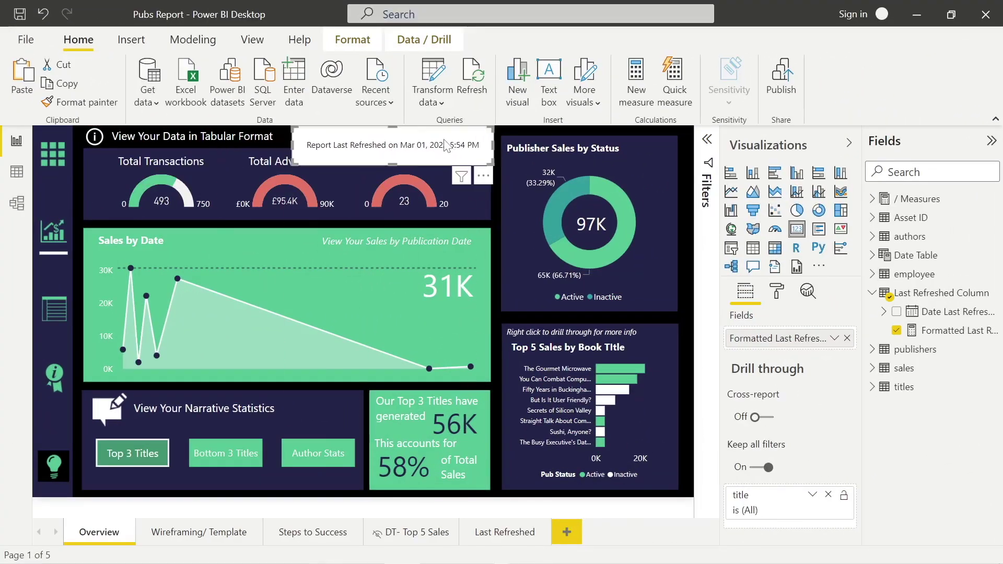
left_click_drag(392, 165, 393, 147)
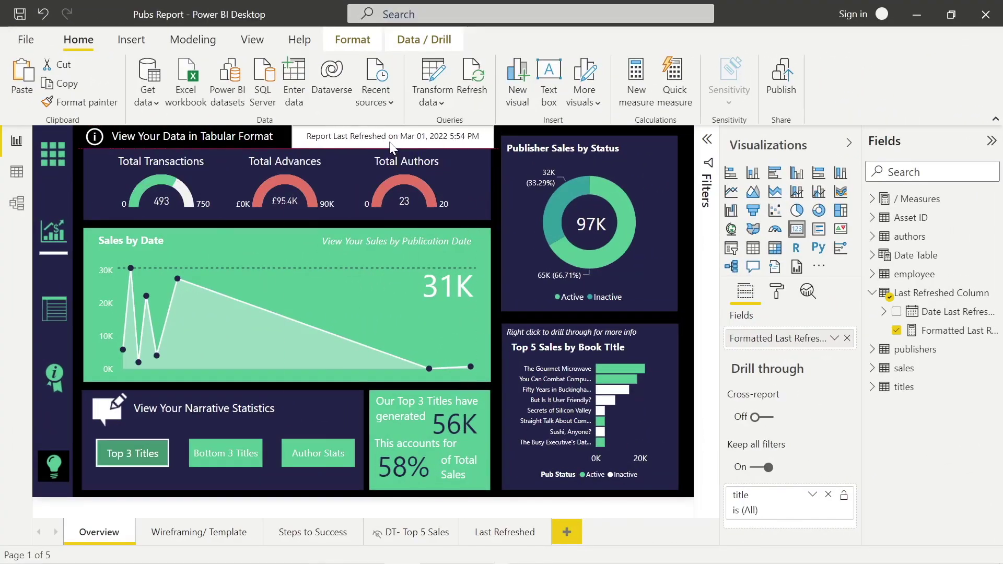
left_click(778, 291)
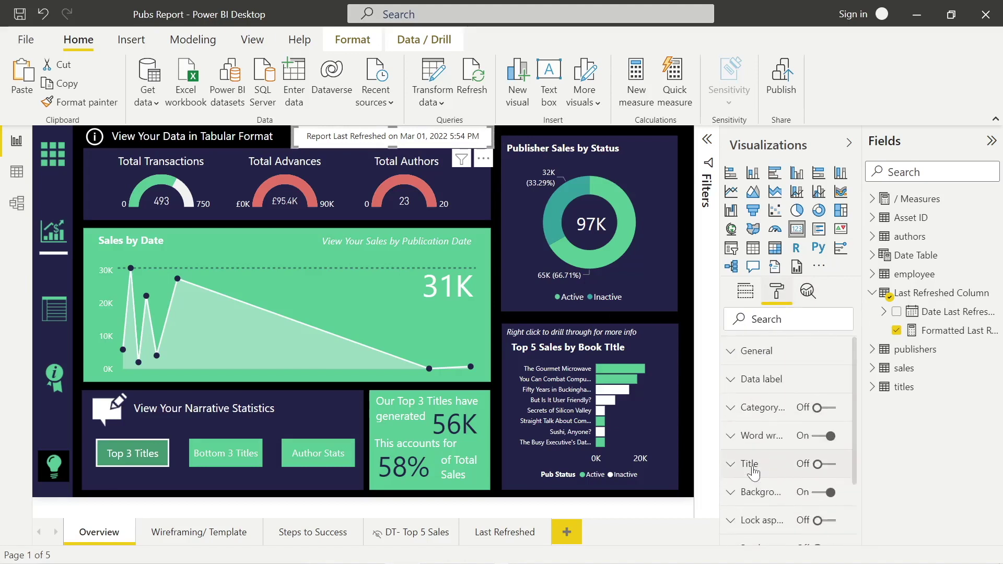
scroll(734, 389, "down", 2)
left_click(828, 396)
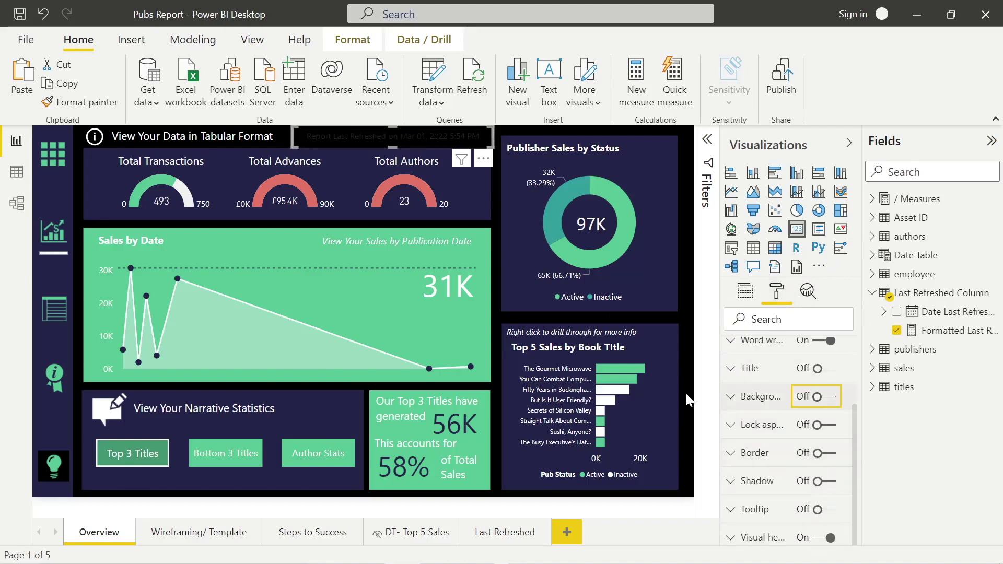
Set the card's Data label color to white
scroll(737, 397, "up", 2)
left_click(752, 379)
left_click(763, 427)
left_click(758, 170)
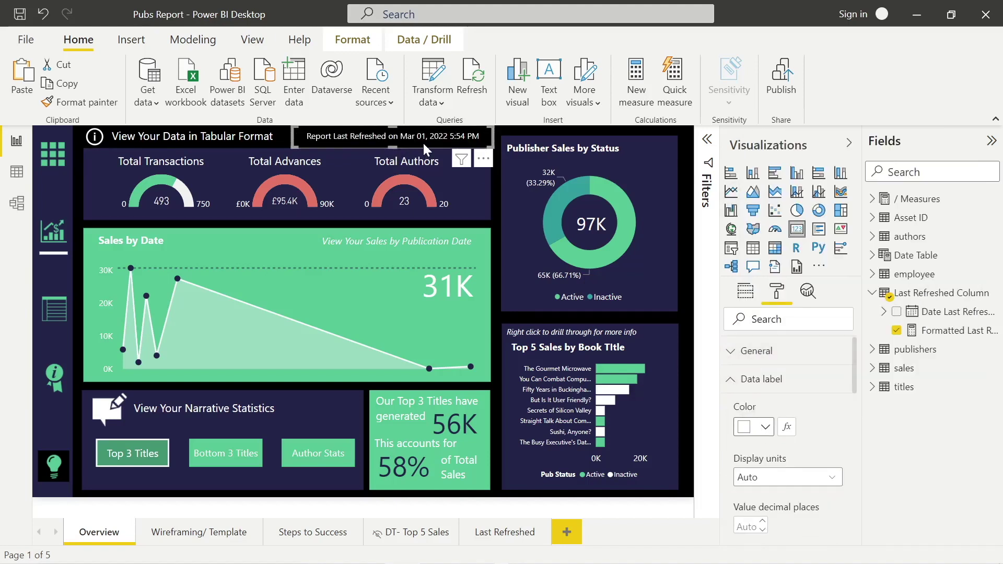
left_click(494, 230)
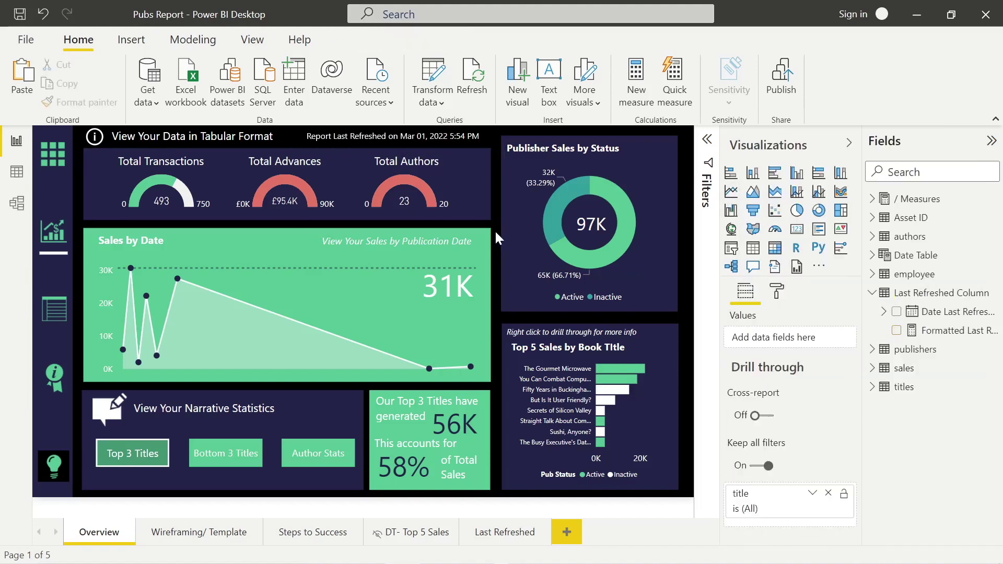